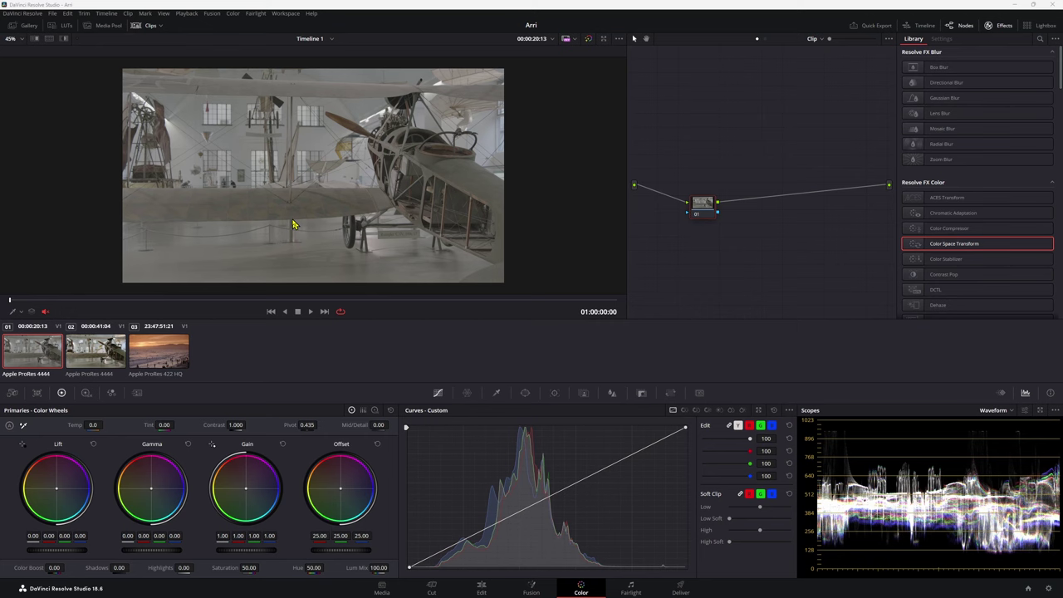
# Compare the sunset and aircraft clips, return to the first aircraft clip, and save.
pyautogui.click(163, 363)
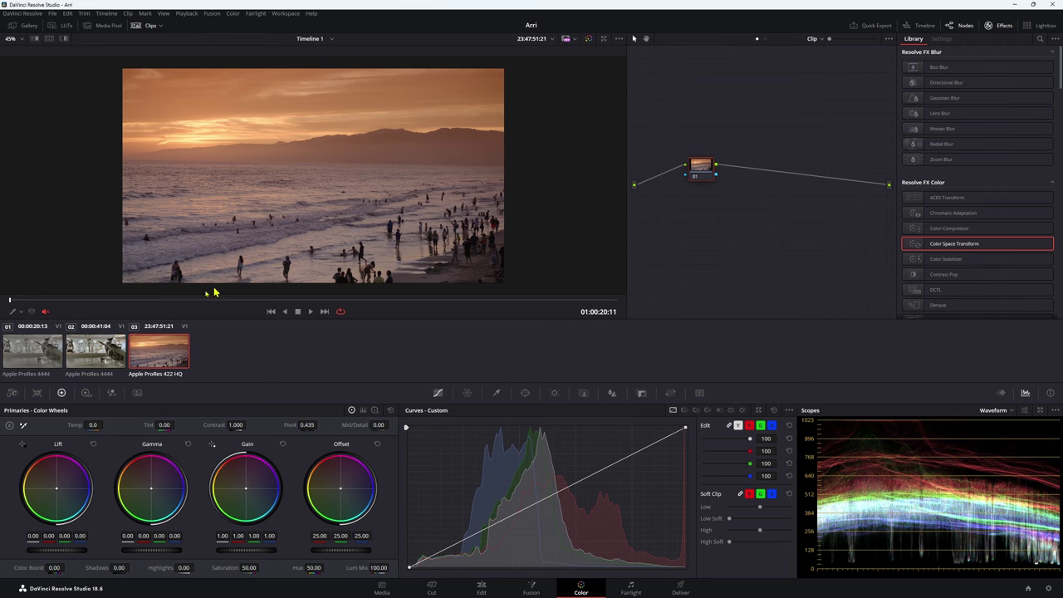
pyautogui.click(42, 357)
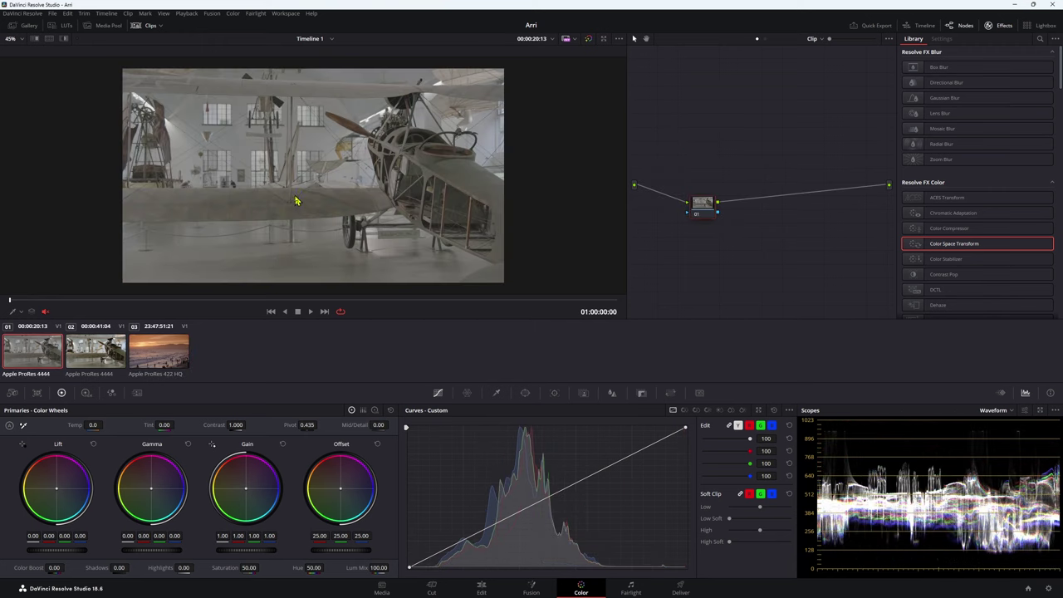
pyautogui.click(112, 362)
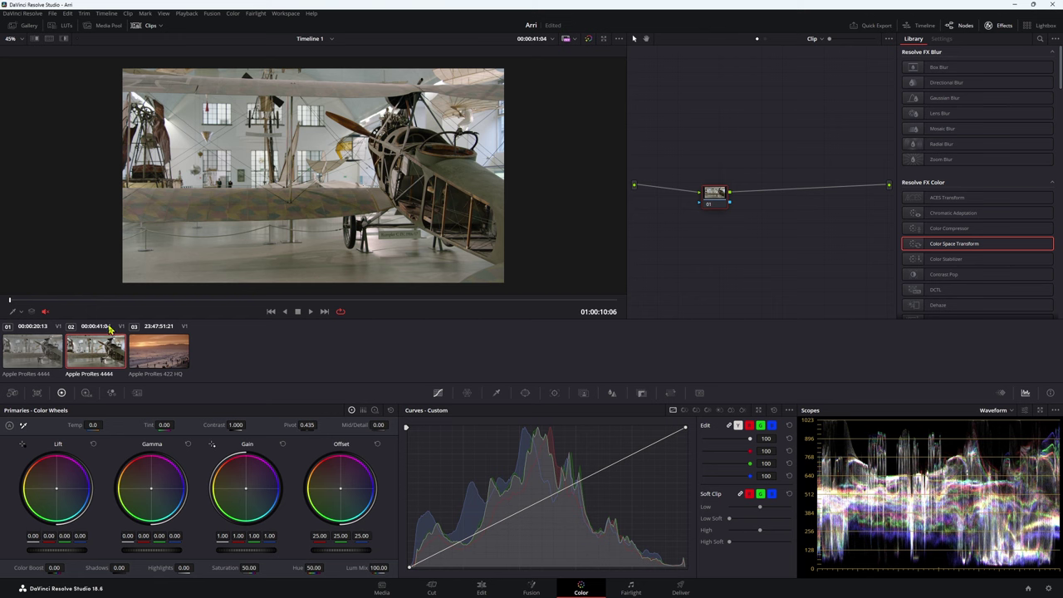
pyautogui.click(48, 359)
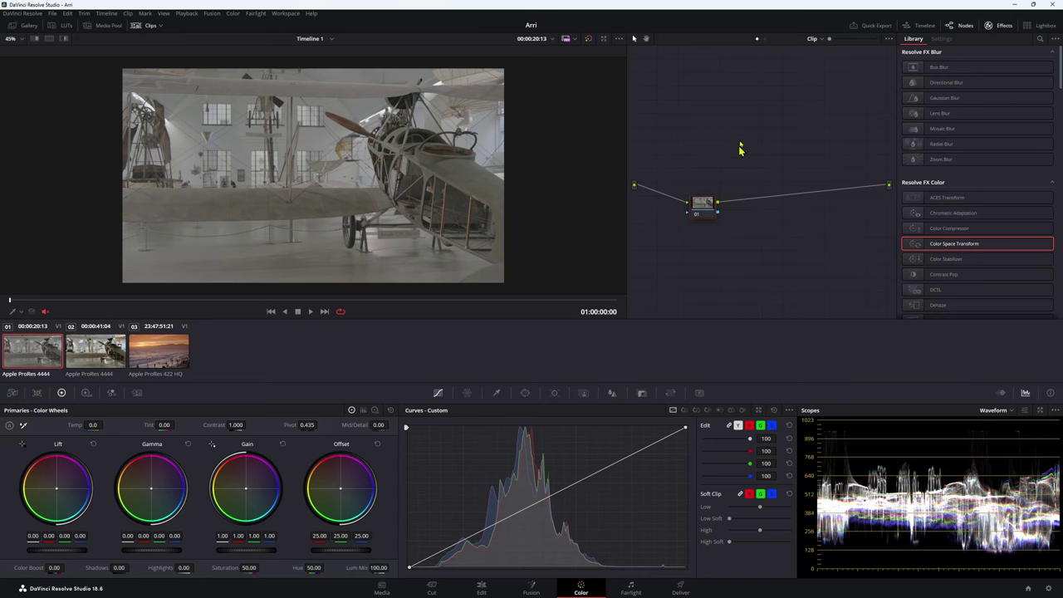
pyautogui.hotkey('ctrl', 's')
# Add serial node 02 after node 01 and apply a Color Space Transform to node 01.
pyautogui.hotkey('alt', 's')
pyautogui.moveTo(741, 201); pyautogui.dragTo(845, 185)
pyautogui.moveTo(712, 202); pyautogui.dragTo(691, 190)
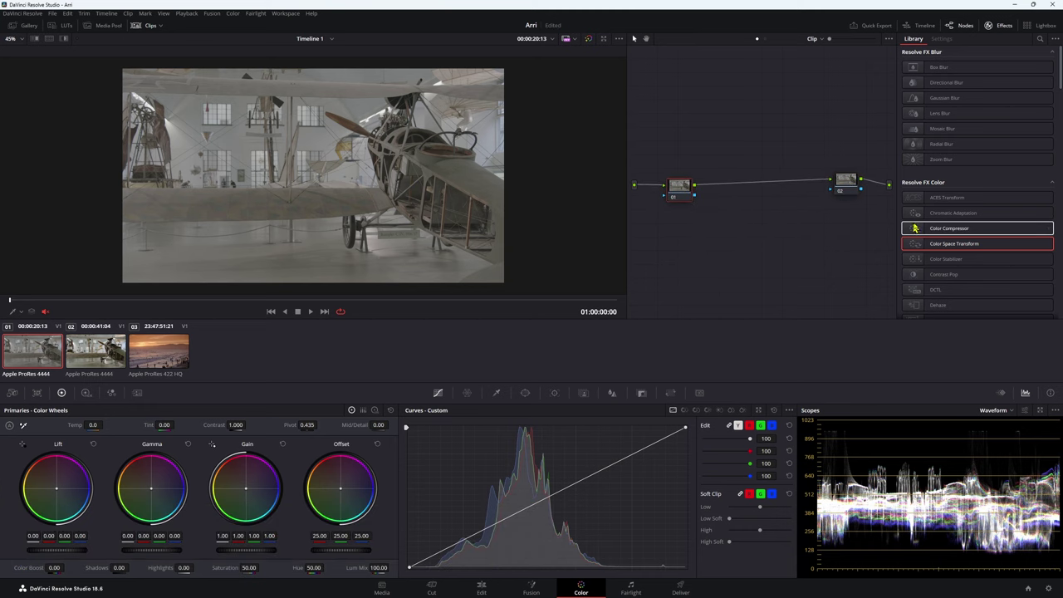
pyautogui.moveTo(938, 243); pyautogui.dragTo(681, 188)
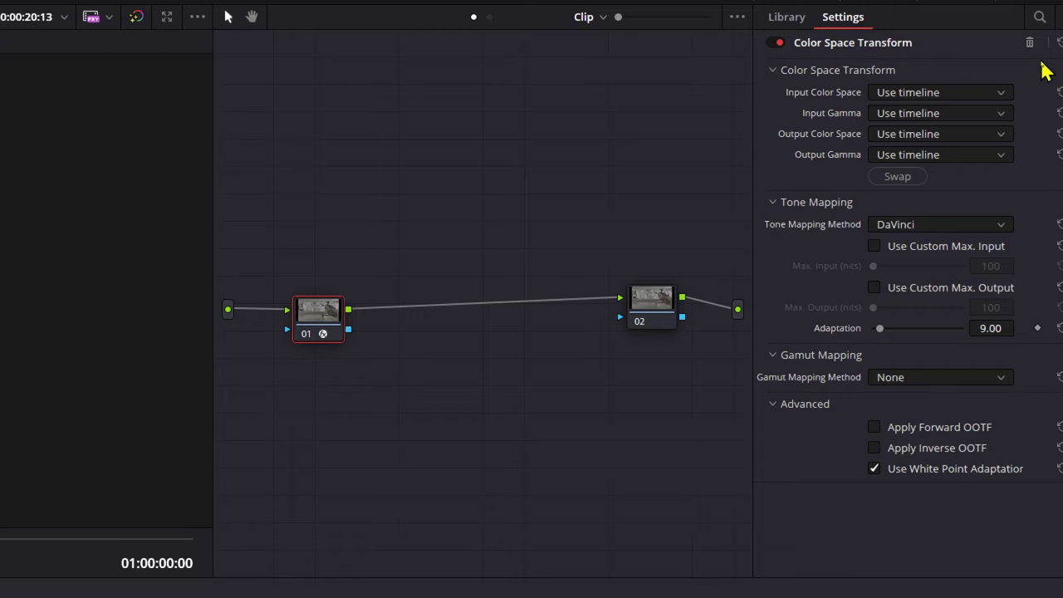
# Set node 01's CST from ARRI Wide Gamut 3/LogC3 to DaVinci Wide Gamut/Intermediate, tone mapping None.
pyautogui.click(897, 104)
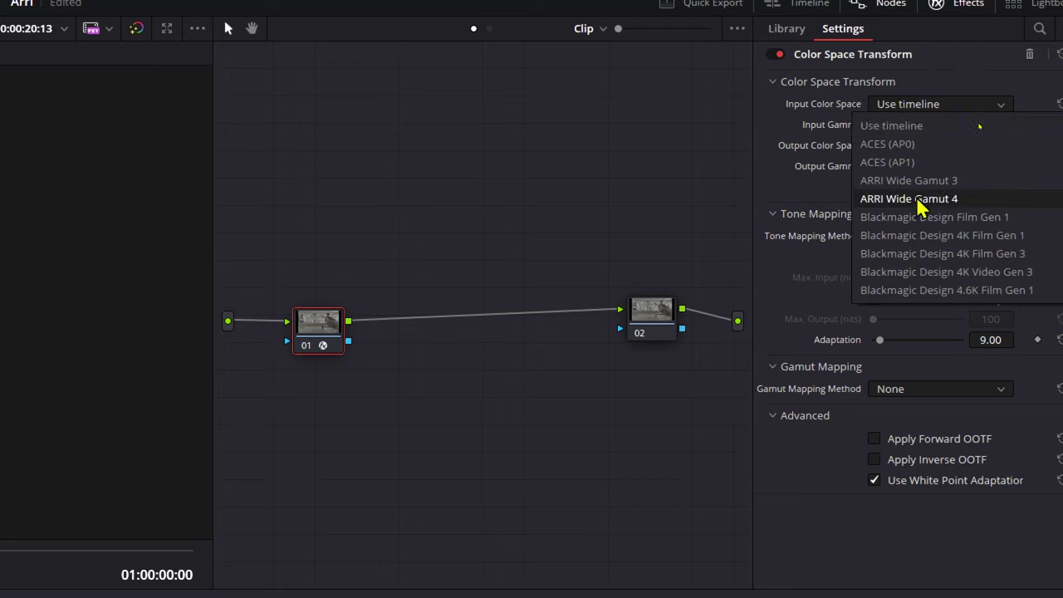
pyautogui.click(905, 181)
pyautogui.click(909, 129)
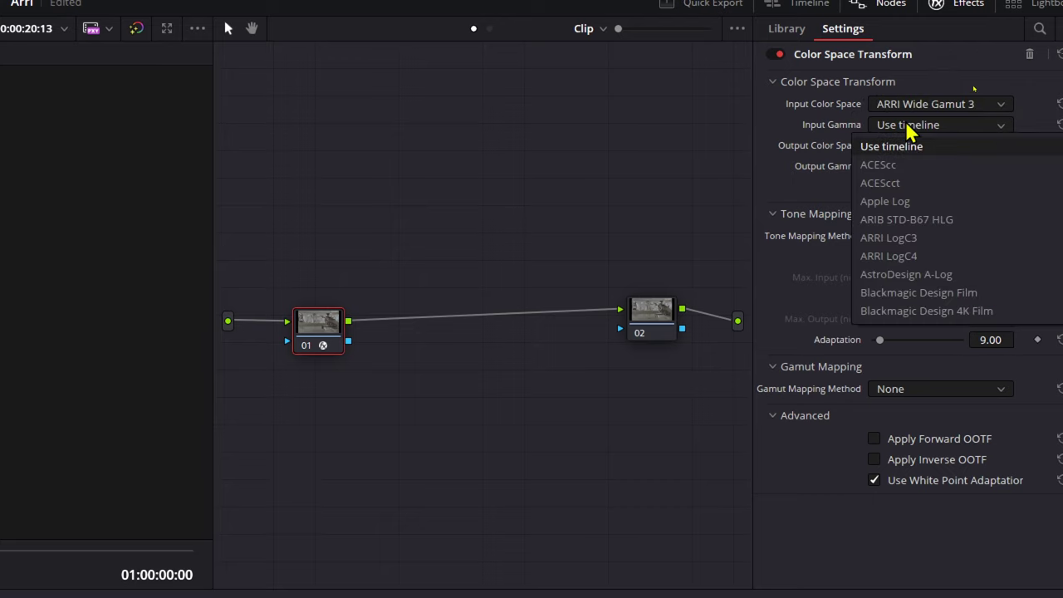
pyautogui.click(901, 239)
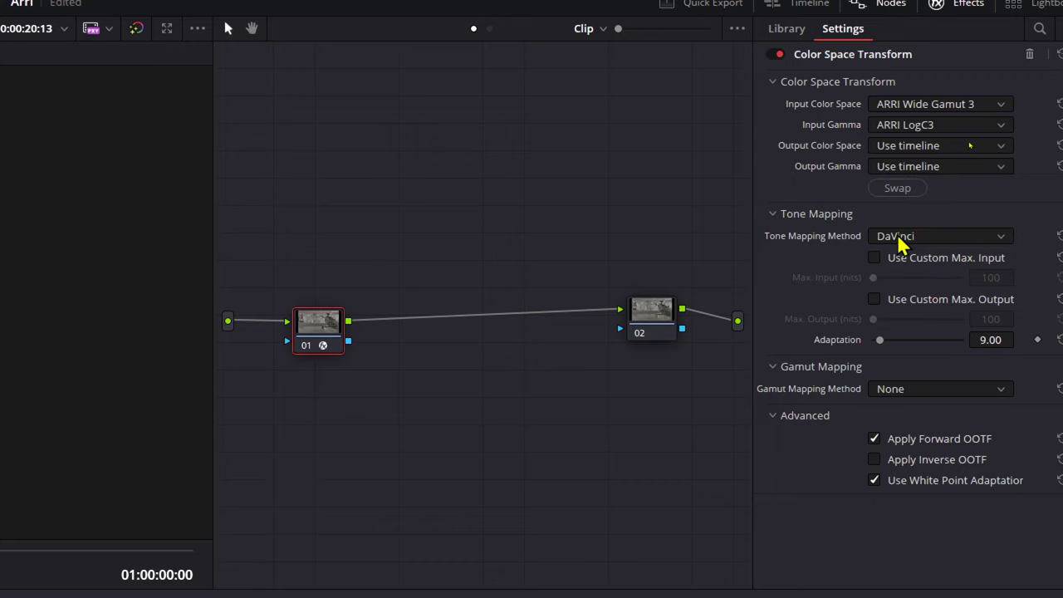
pyautogui.click(959, 154)
pyautogui.click(896, 166)
pyautogui.click(897, 166)
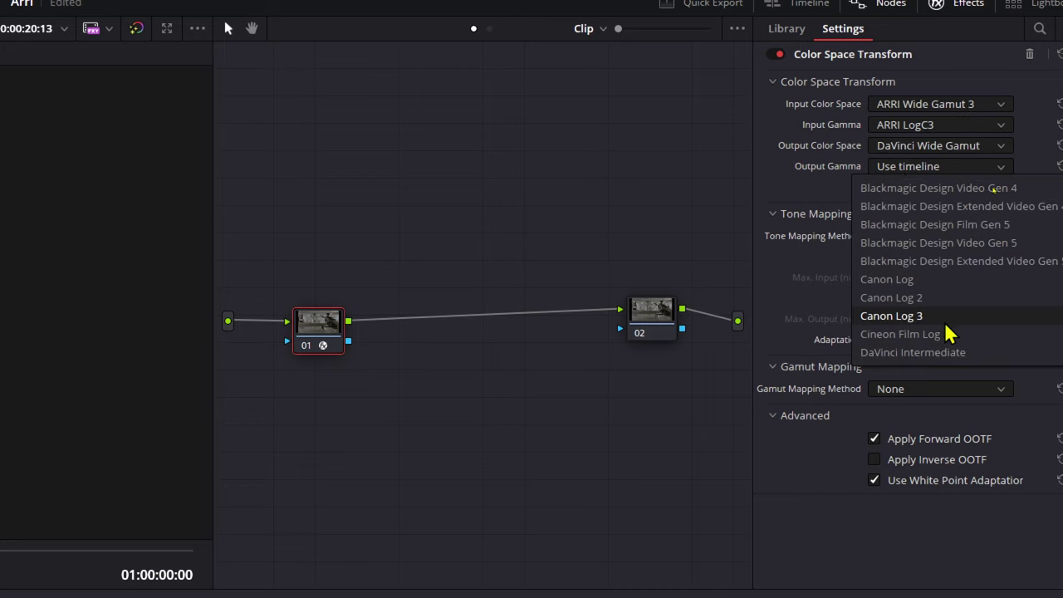
pyautogui.click(946, 352)
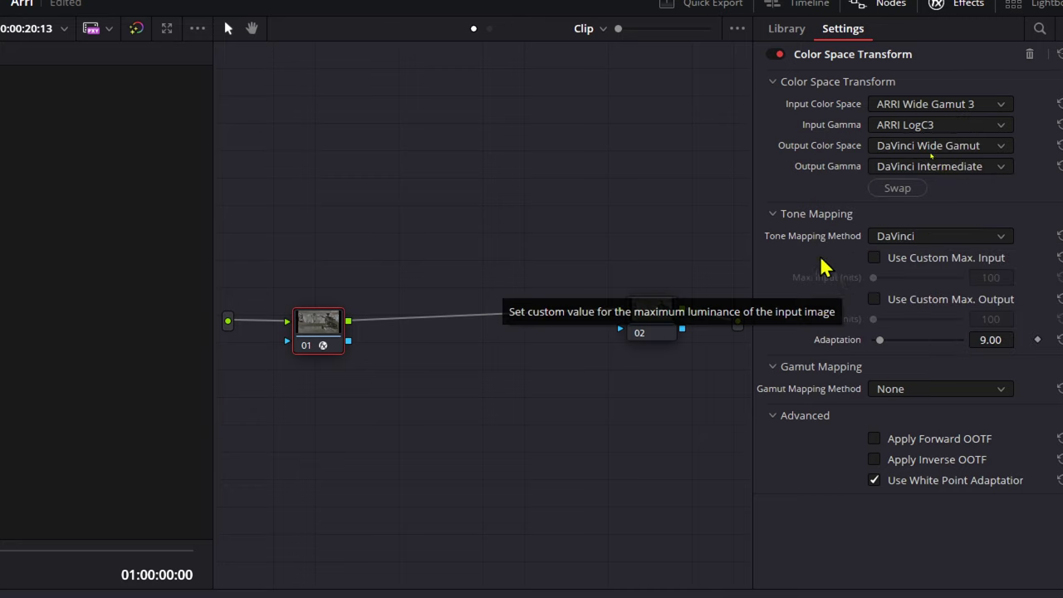
pyautogui.click(932, 238)
pyautogui.click(917, 257)
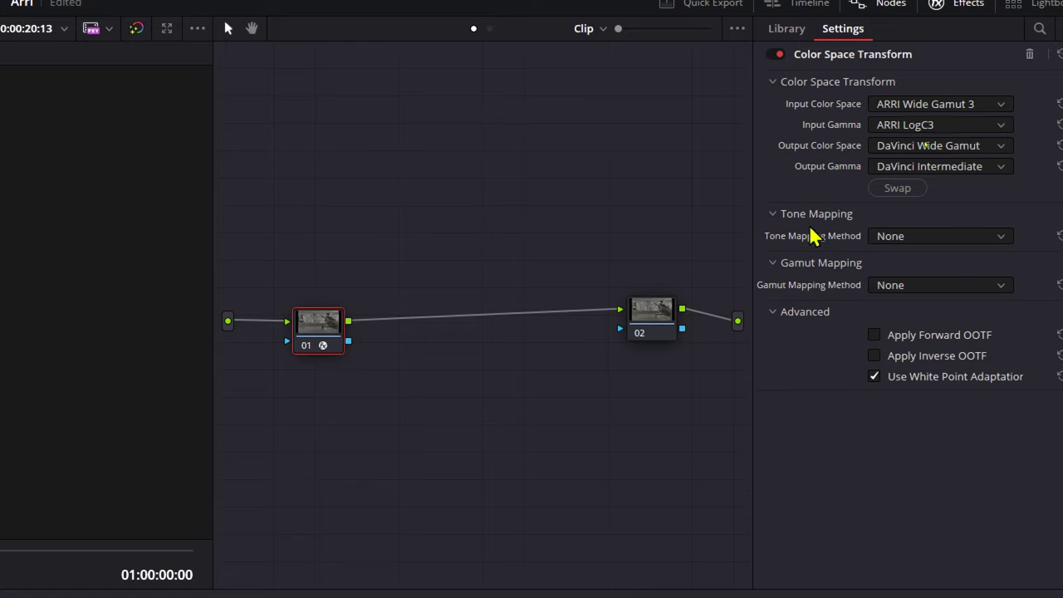
# Apply a Color Space Transform to node 02 converting DaVinci Wide Gamut/Intermediate to Rec.709/Gamma 2.4.
pyautogui.click(662, 333)
pyautogui.moveTo(790, 435); pyautogui.dragTo(659, 332)
pyautogui.click(890, 110)
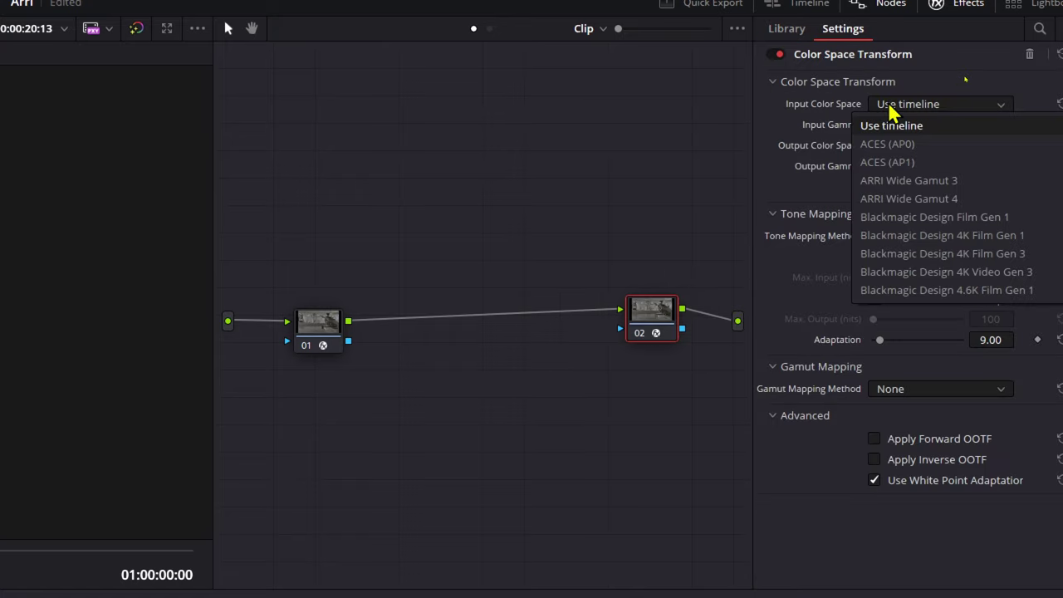
pyautogui.scroll(-5, 897, 107)
pyautogui.click(914, 290)
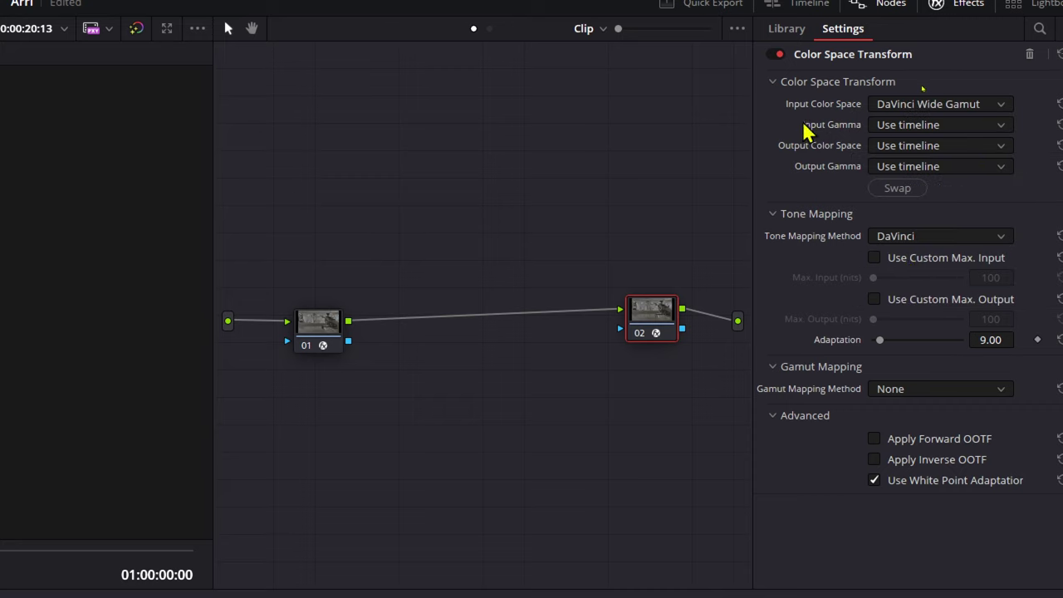
pyautogui.click(896, 126)
pyautogui.click(920, 310)
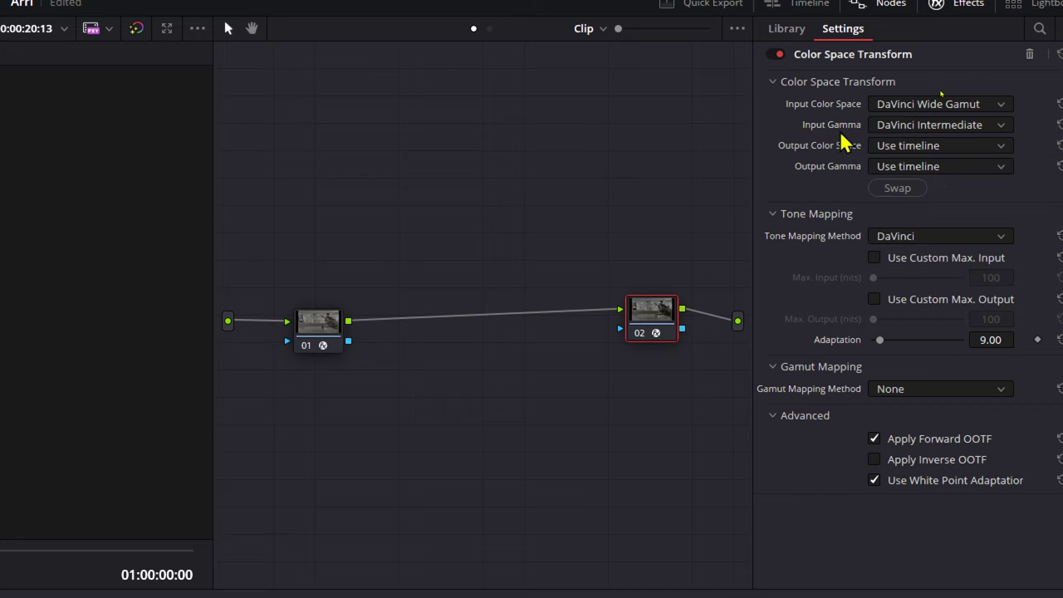
pyautogui.click(904, 146)
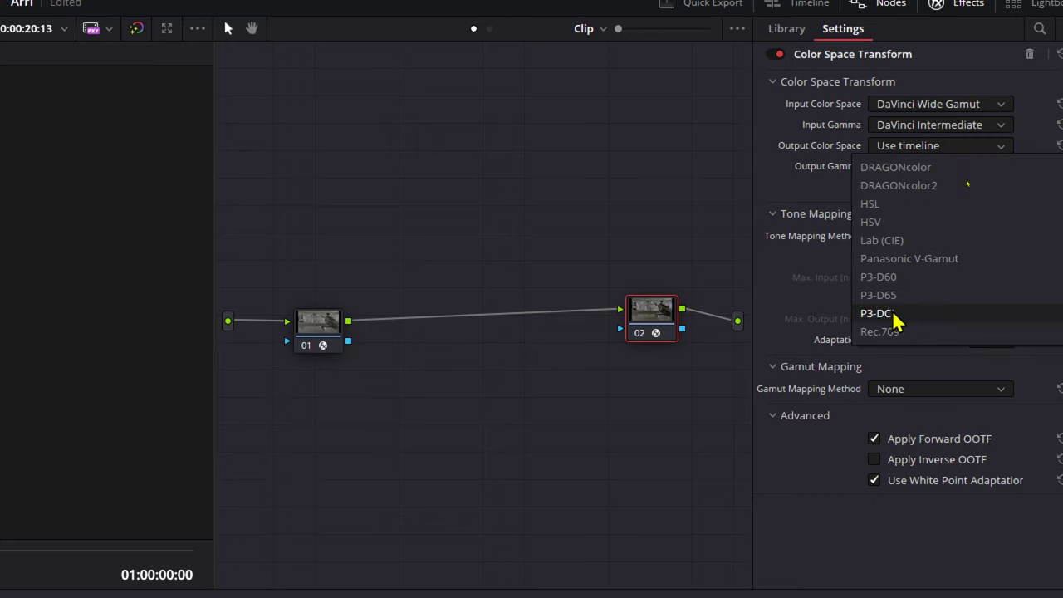
pyautogui.click(898, 329)
pyautogui.click(920, 166)
pyautogui.scroll(-1, 914, 334)
pyautogui.click(917, 324)
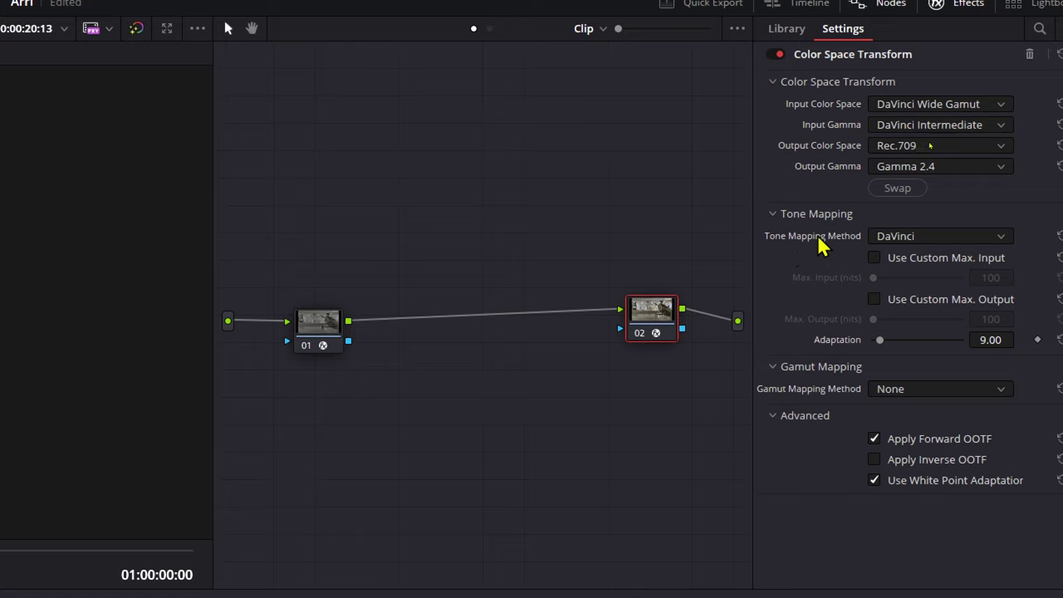
# Use Luminance Mapping with custom max input 10000 nits, custom max output, and Saturation Compression gamut mapping.
pyautogui.click(952, 237)
pyautogui.click(929, 312)
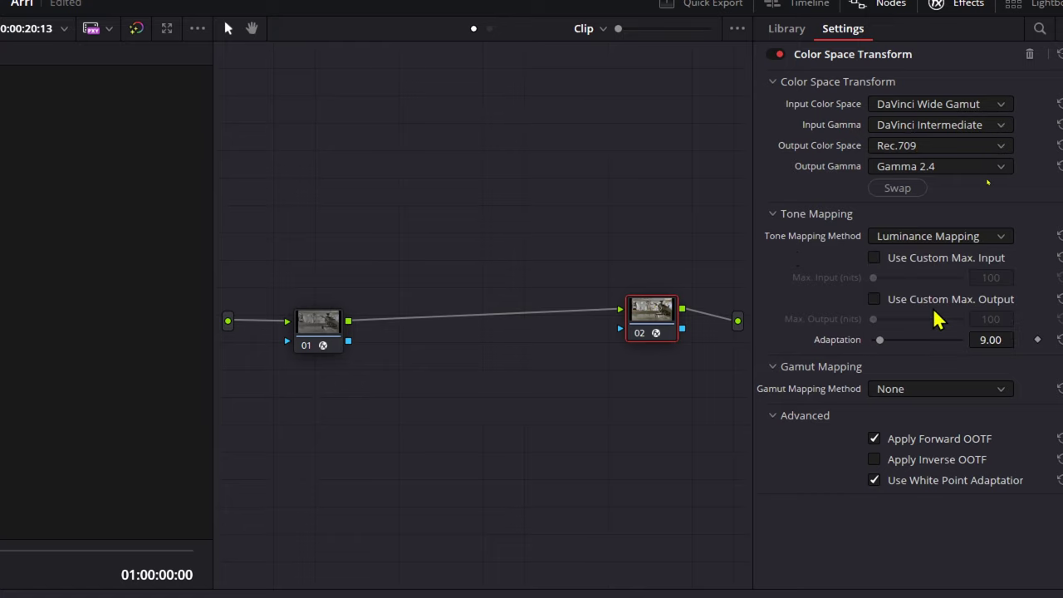
pyautogui.click(899, 260)
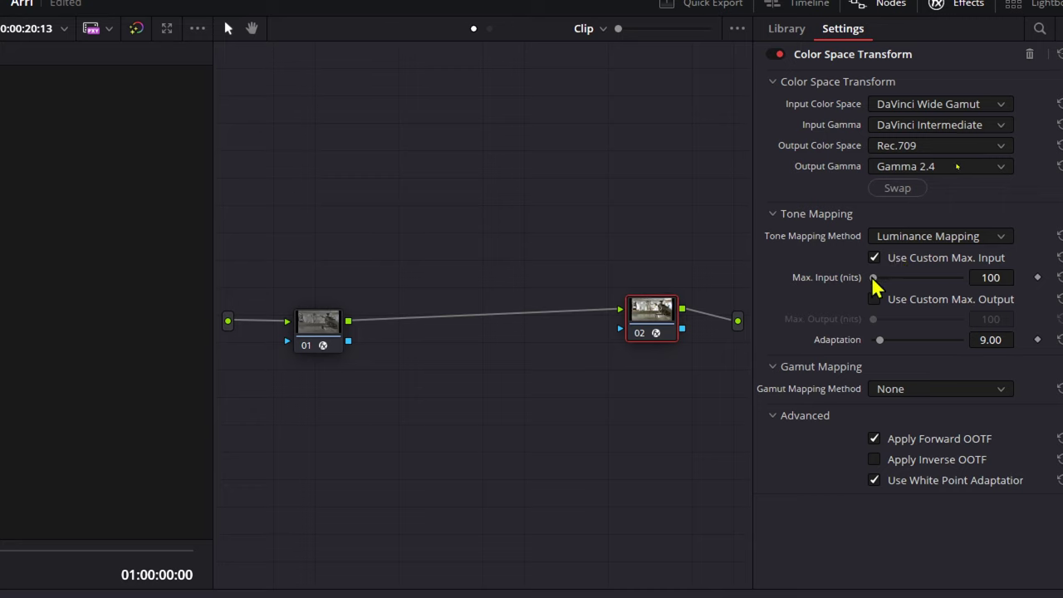
pyautogui.moveTo(875, 277); pyautogui.dragTo(1004, 287)
pyautogui.click(914, 308)
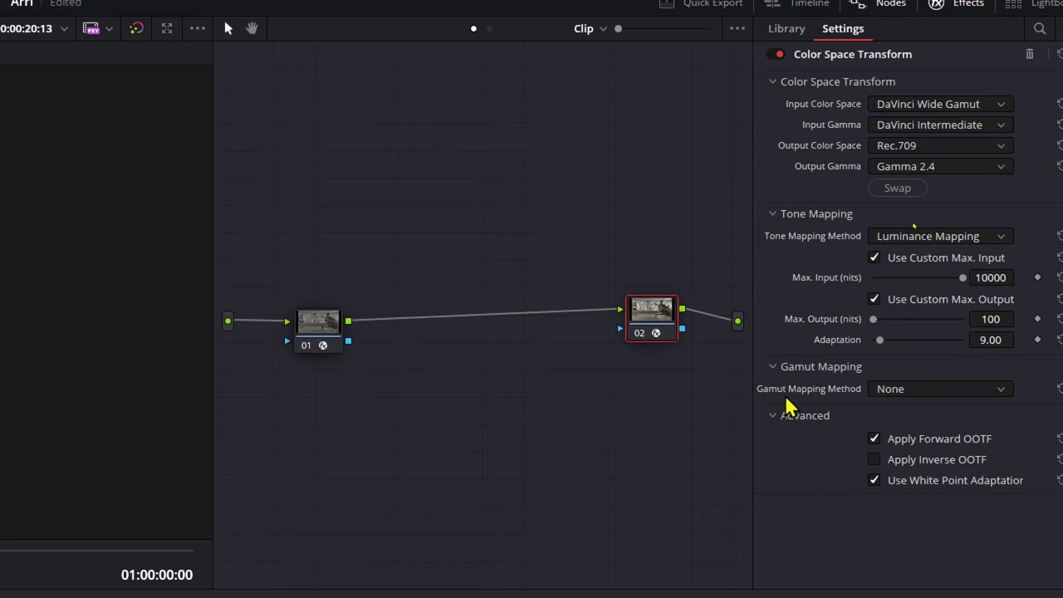
pyautogui.click(922, 392)
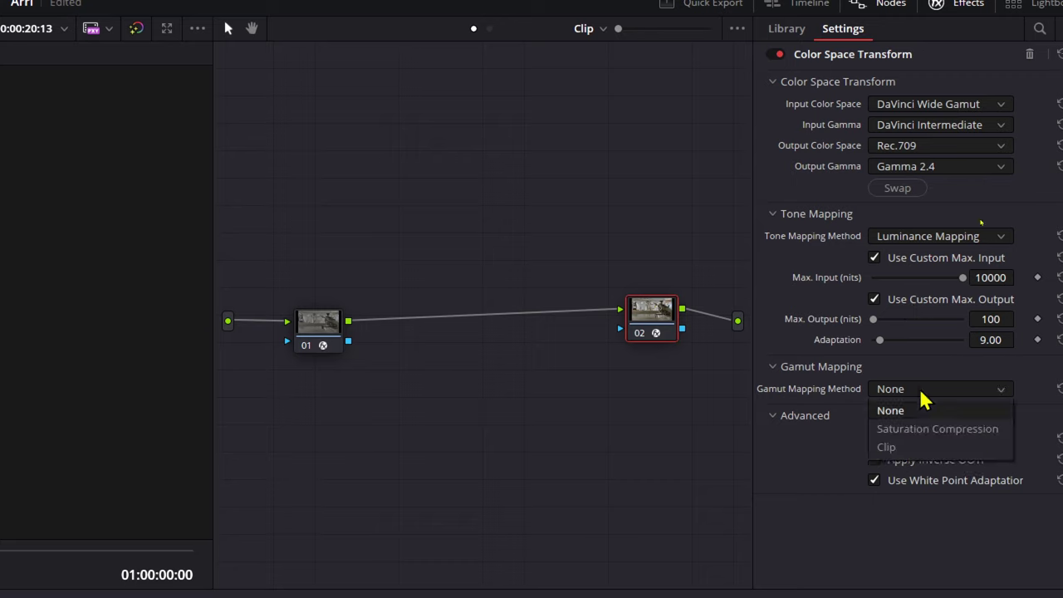
pyautogui.click(943, 429)
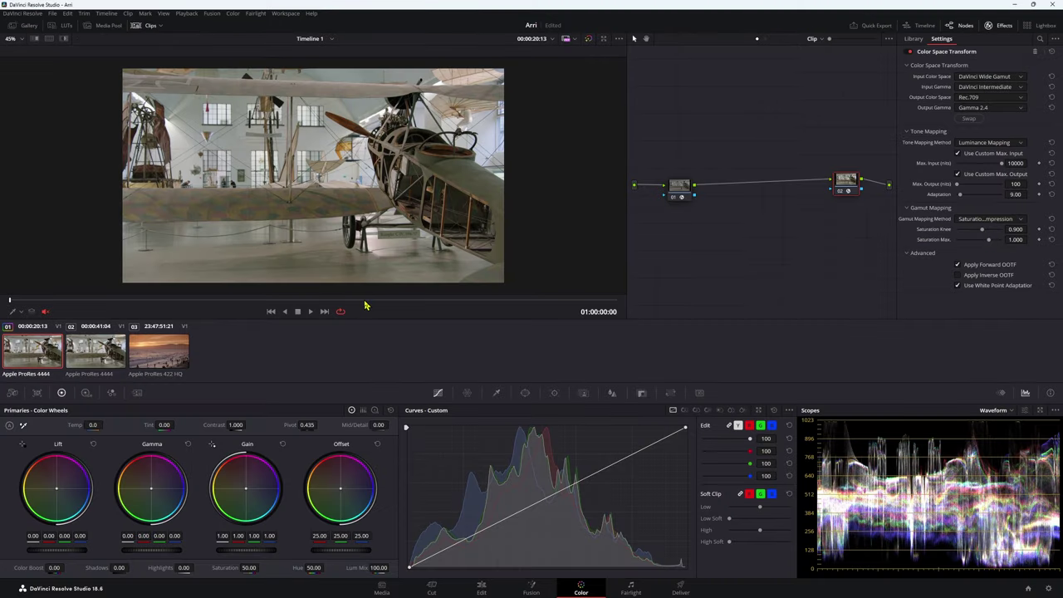
# Scrub ahead to where a woman stands beside the plane and a man walks past.
pyautogui.click(373, 299)
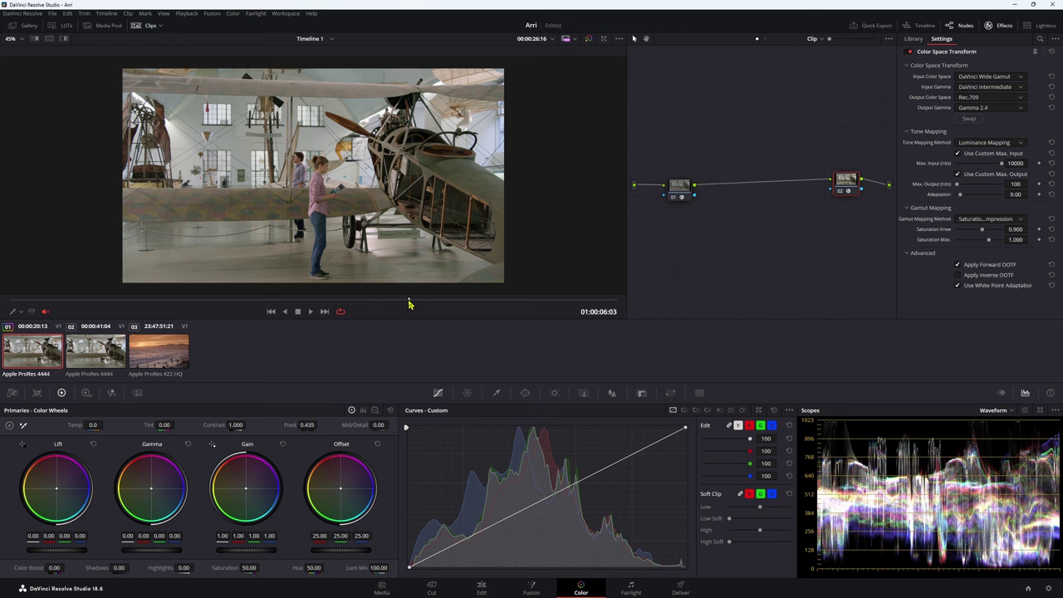
pyautogui.moveTo(408, 301)
pyautogui.mouseDown()
pyautogui.moveTo(486, 301)
pyautogui.moveTo(418, 296)
pyautogui.mouseUp()
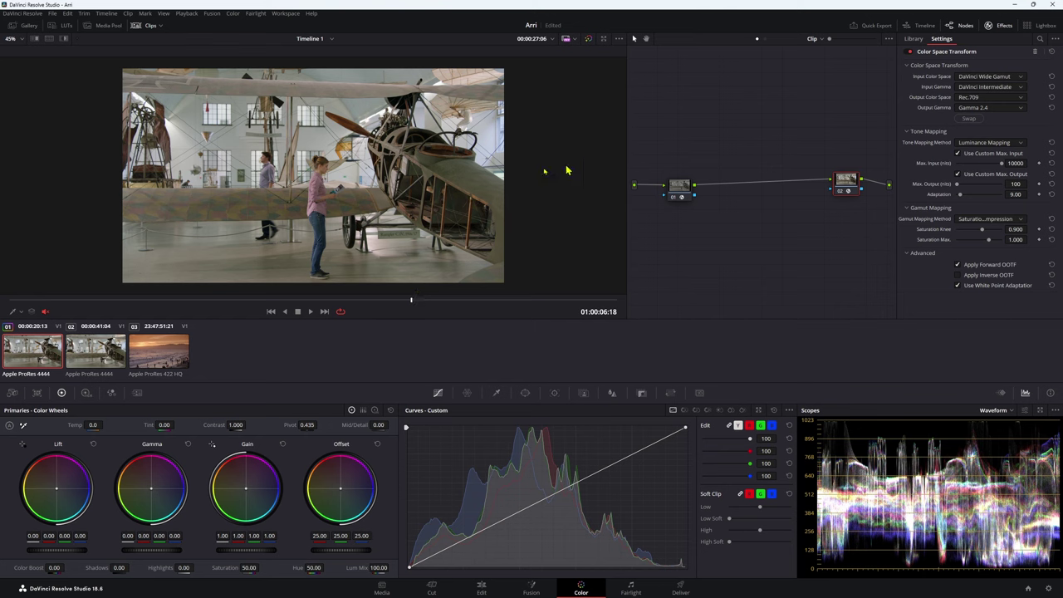
# Select the second aircraft clip and drop a Color Space Transform onto it.
pyautogui.click(95, 354)
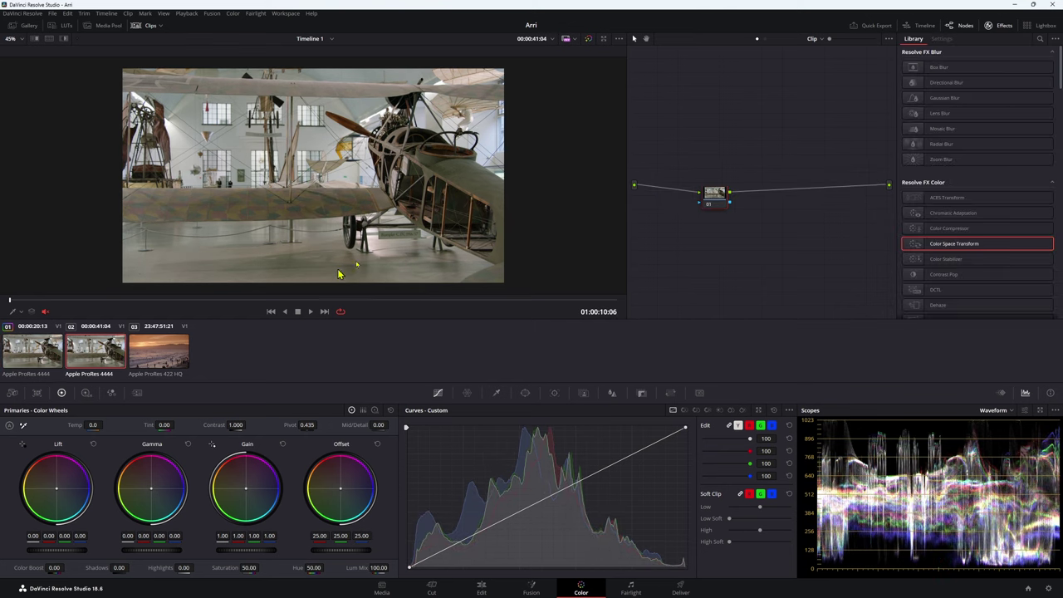
pyautogui.moveTo(422, 193); pyautogui.dragTo(230, 253)
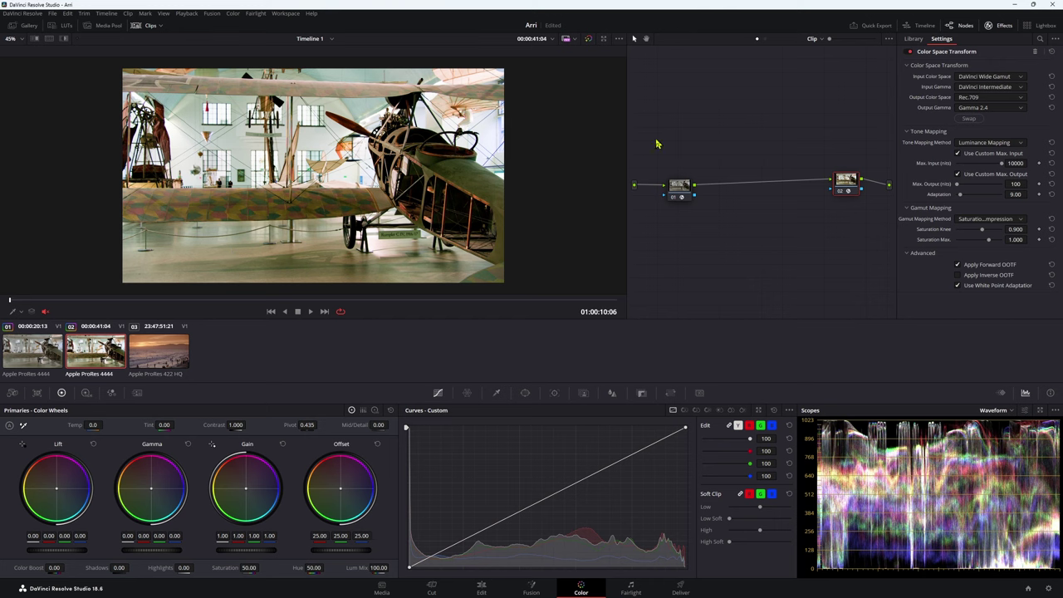
# Select node 01 and set its CST input to Rec.709 colour space with Gamma 2.4.
pyautogui.moveTo(847, 189); pyautogui.dragTo(837, 168)
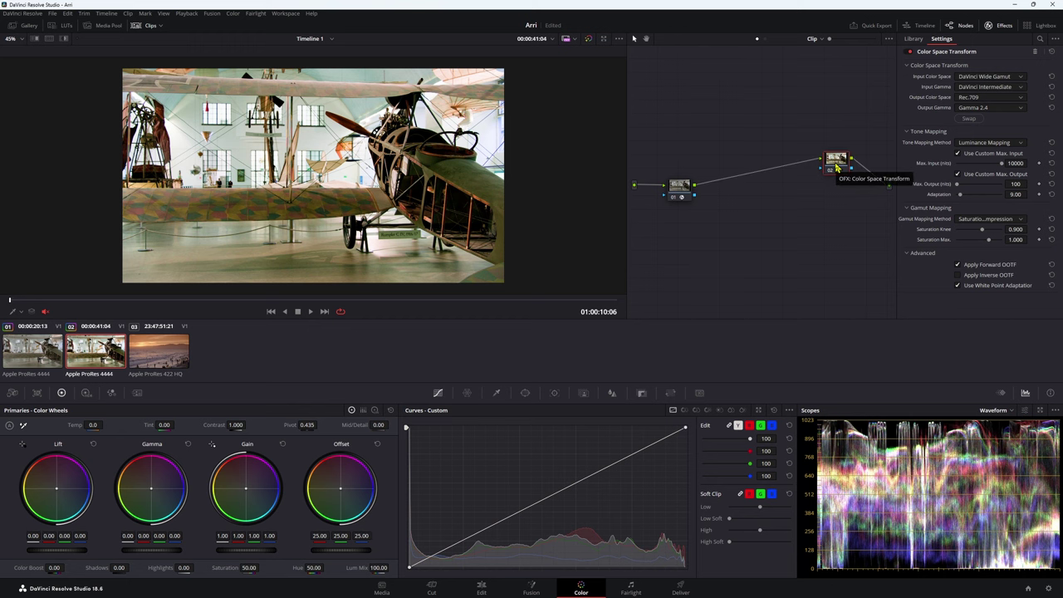
pyautogui.moveTo(685, 189); pyautogui.dragTo(679, 205)
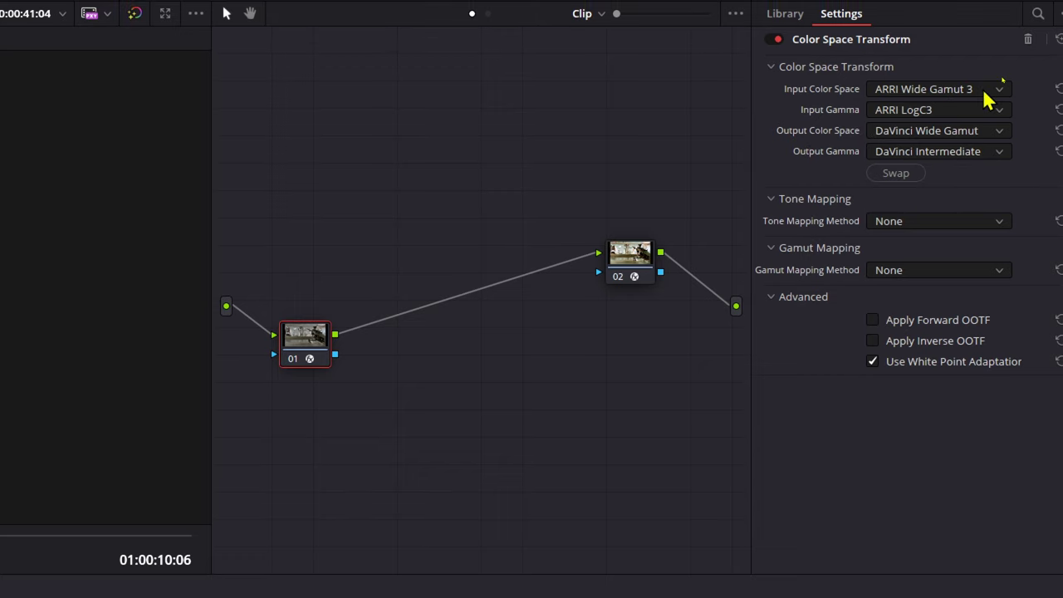
pyautogui.click(919, 94)
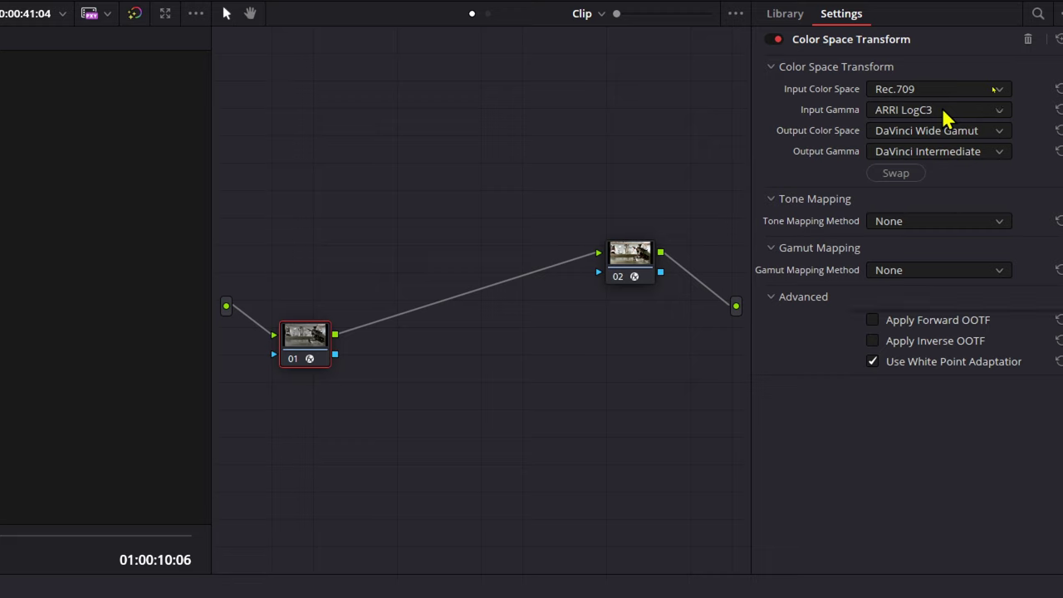
pyautogui.click(942, 107)
pyautogui.scroll(-5, 937, 241)
pyautogui.click(923, 261)
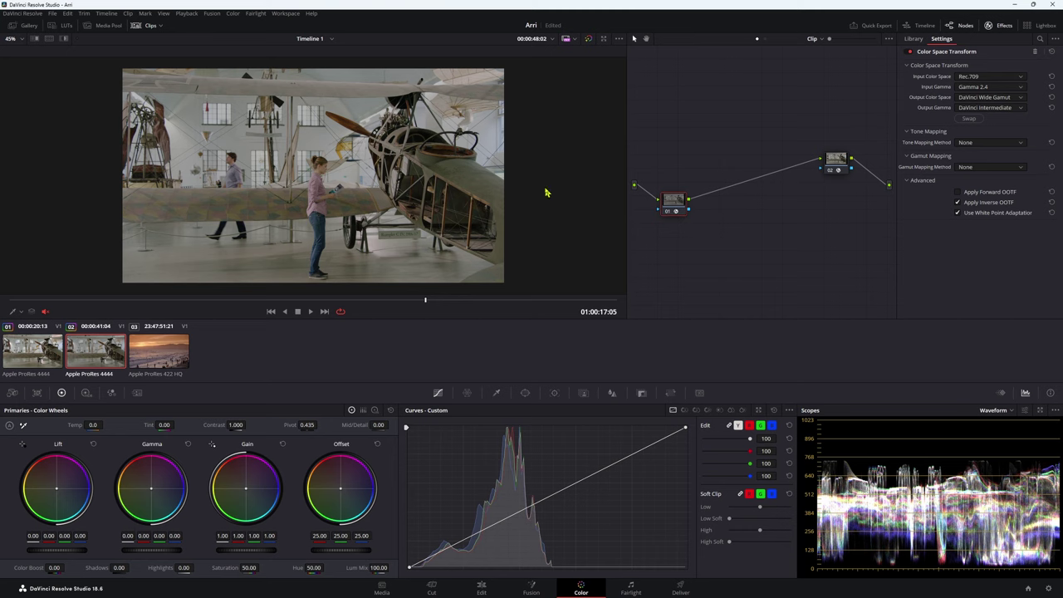
# Pop the scopes out into a smaller floating window clear of the node settings.
pyautogui.click(1040, 410)
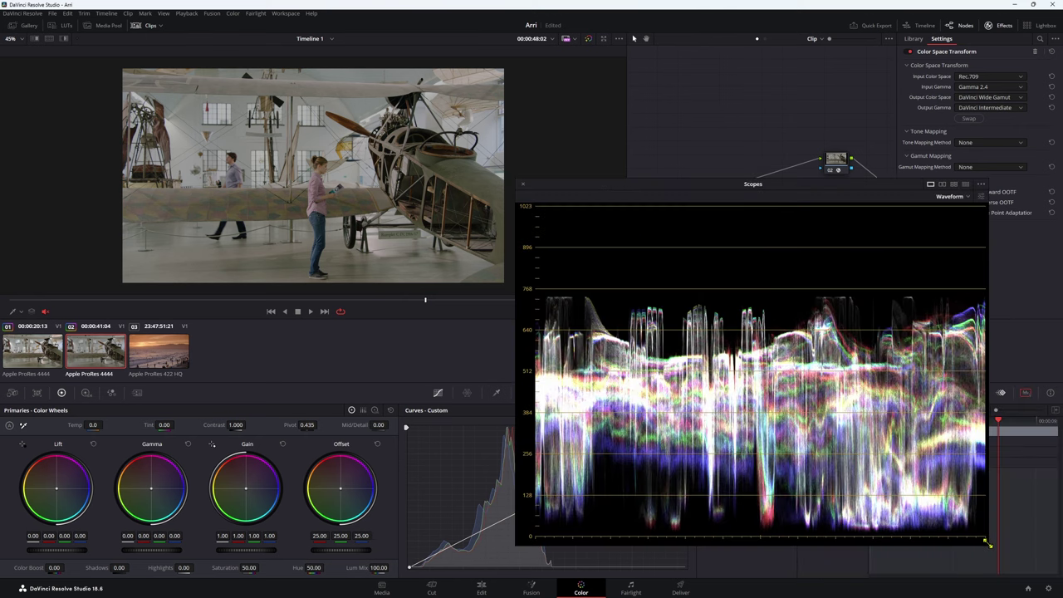
pyautogui.moveTo(987, 552); pyautogui.dragTo(880, 465)
pyautogui.moveTo(703, 184); pyautogui.dragTo(705, 225)
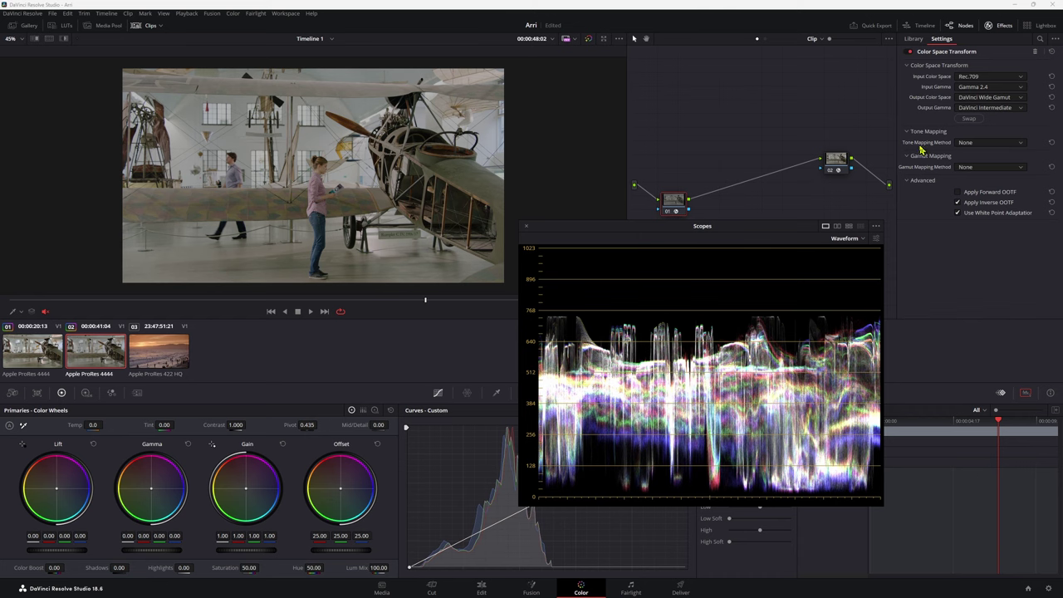
# Set node 01's tone mapping to Luminance Mapping with a custom Max. Input of 103 nits.
pyautogui.click(965, 146)
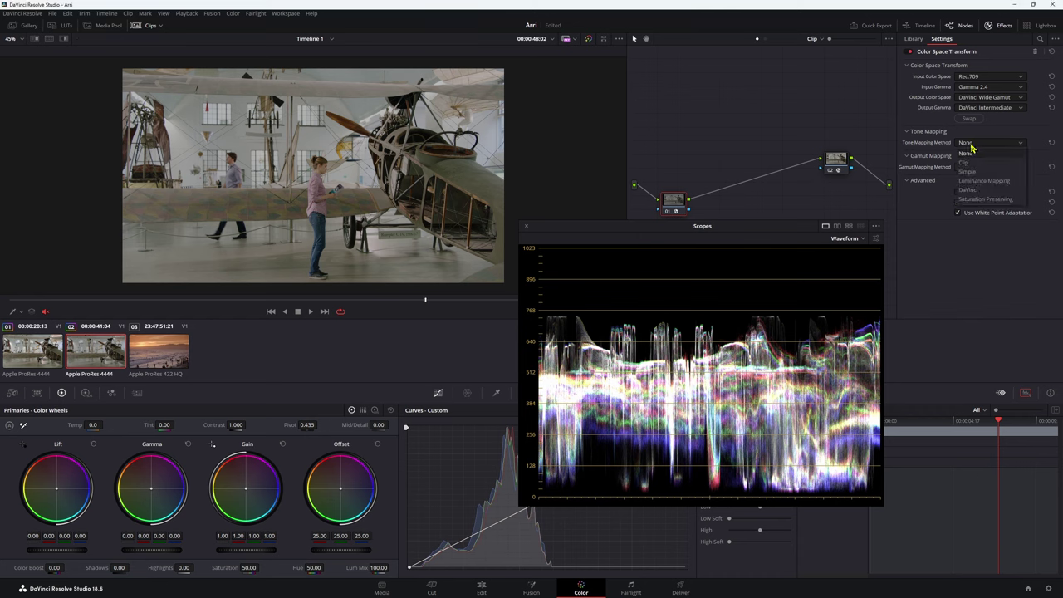
pyautogui.click(968, 167)
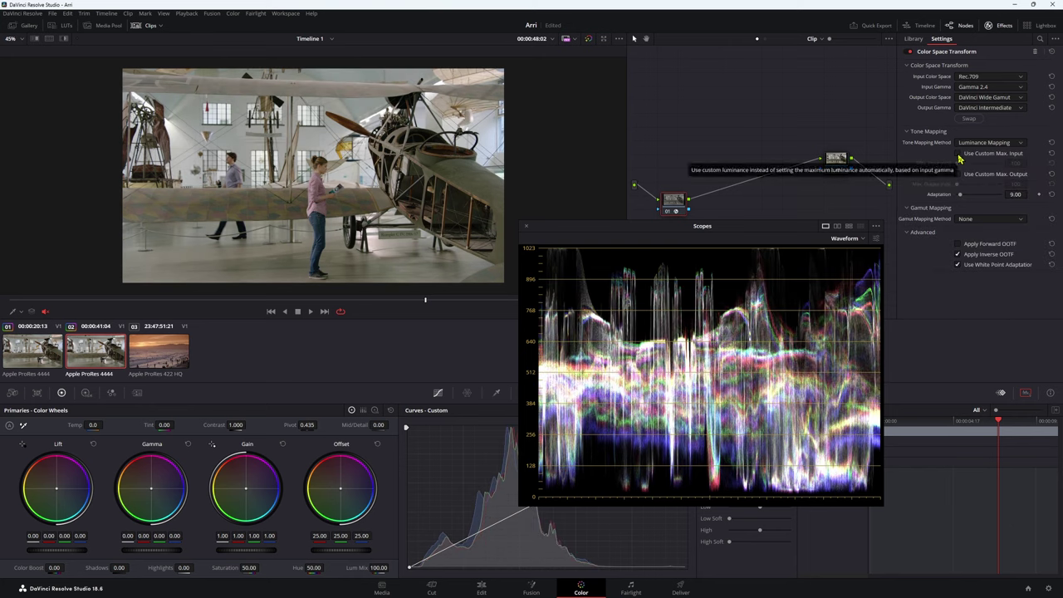
pyautogui.click(959, 154)
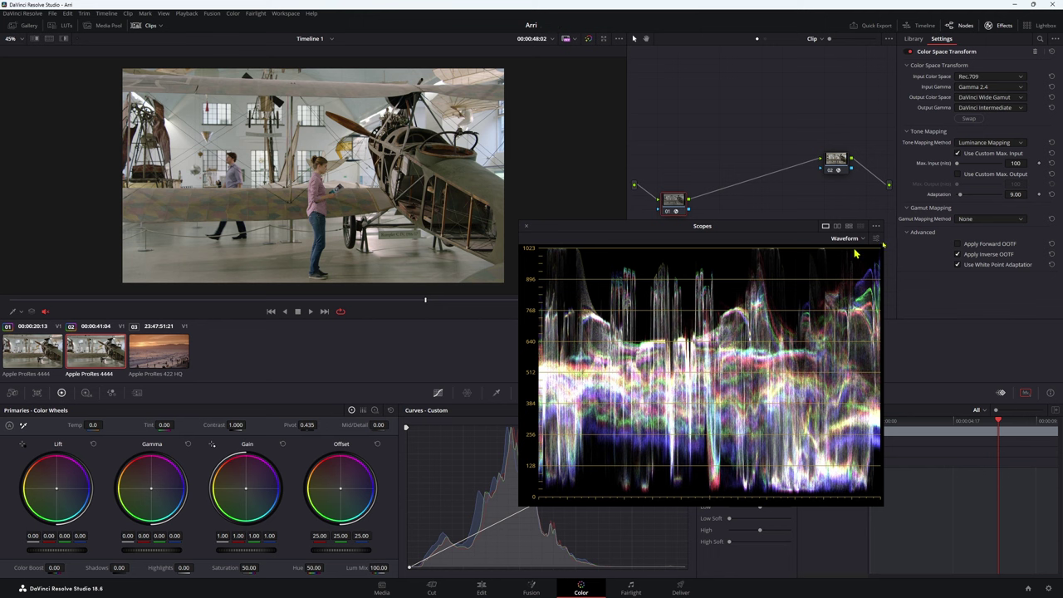
pyautogui.moveTo(1015, 162); pyautogui.dragTo(1010, 163)
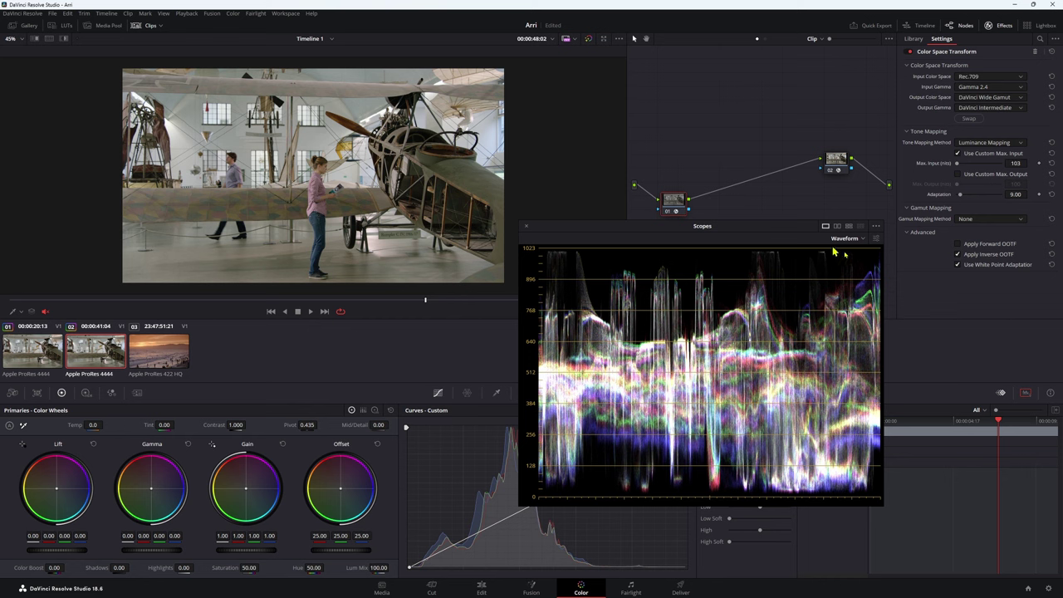
pyautogui.moveTo(680, 197); pyautogui.dragTo(697, 172)
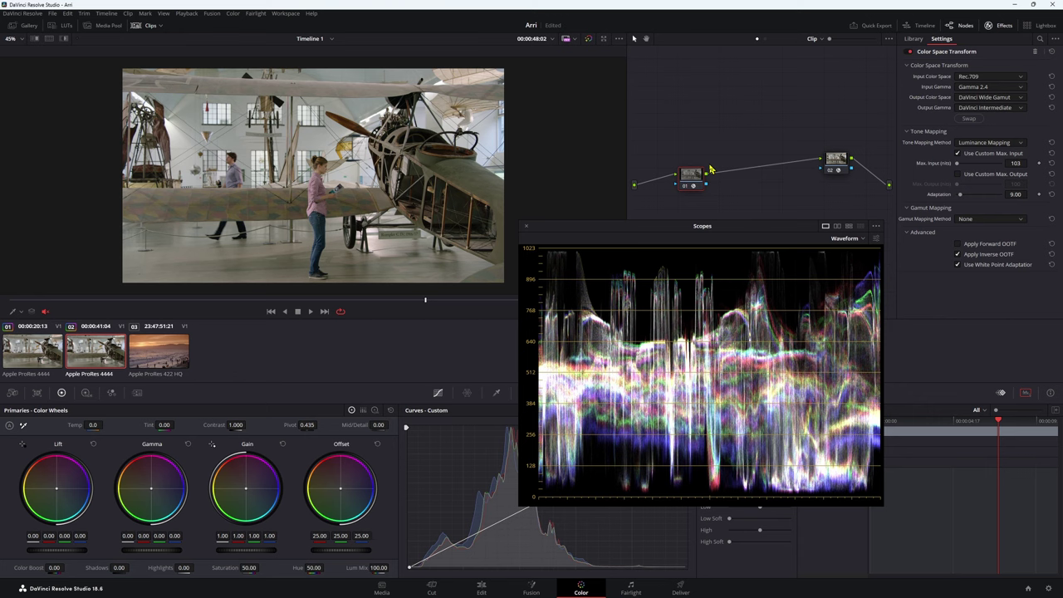
# Enable a custom Max. Output on node 01, settle it at 2058 nits, and re-dock the scopes.
pyautogui.click(959, 177)
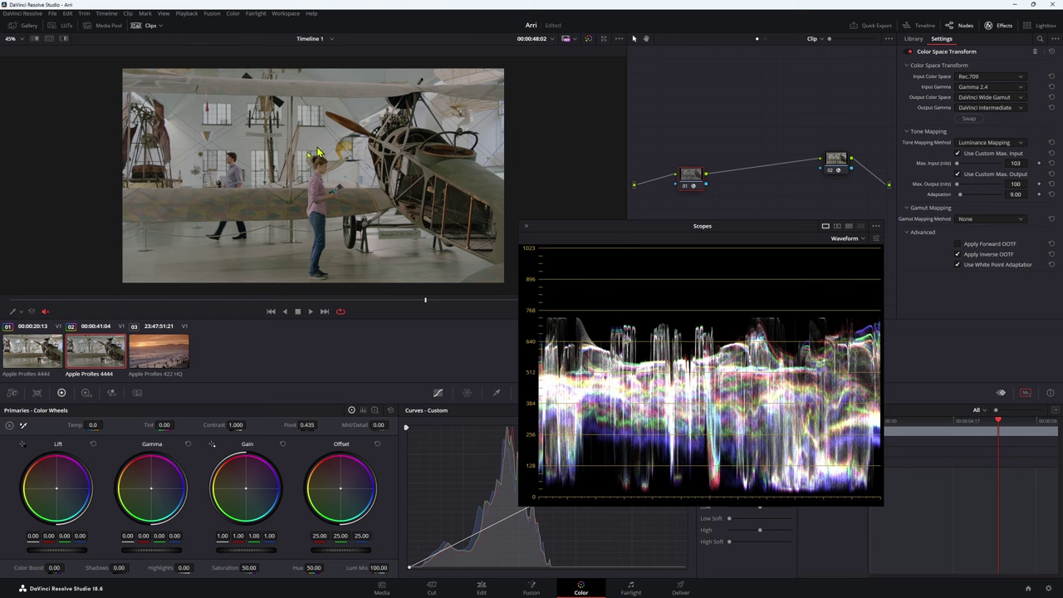
pyautogui.moveTo(1017, 184); pyautogui.dragTo(349, 193)
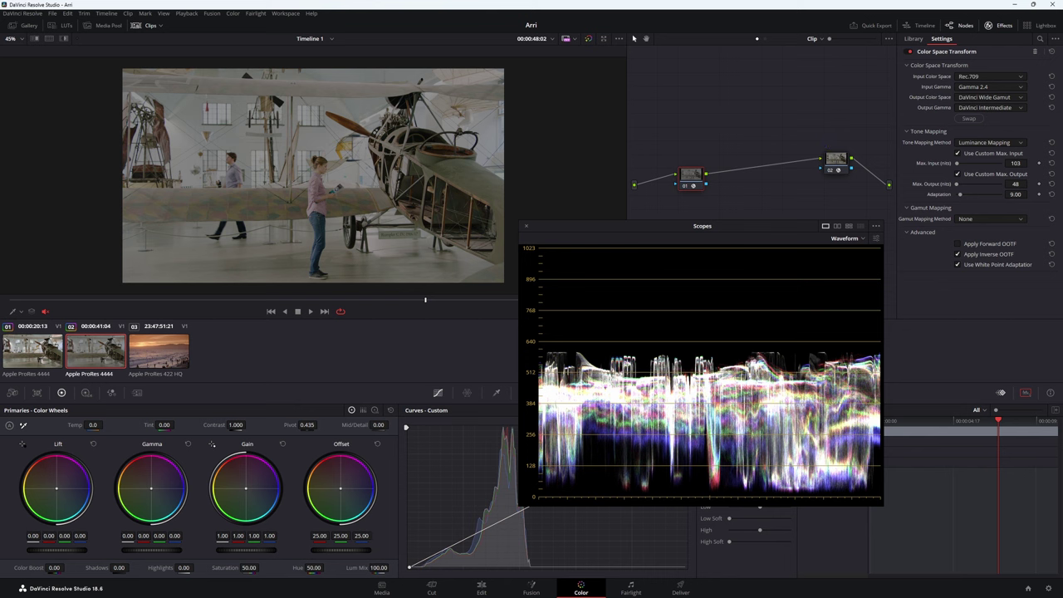
pyautogui.moveTo(1014, 183); pyautogui.dragTo(917, 185)
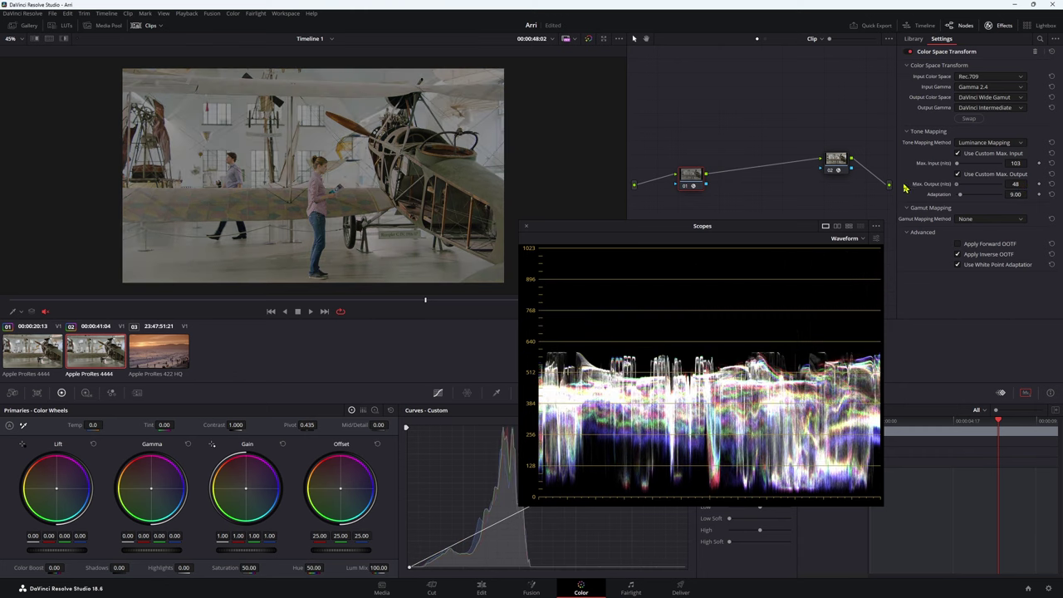
pyautogui.moveTo(905, 188); pyautogui.dragTo(965, 188)
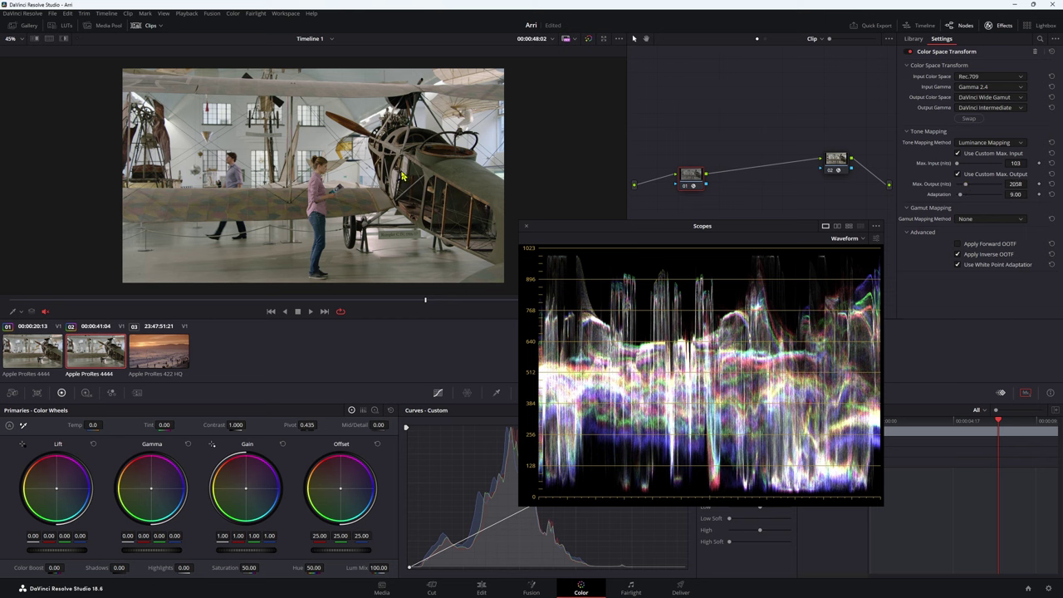
pyautogui.click(526, 226)
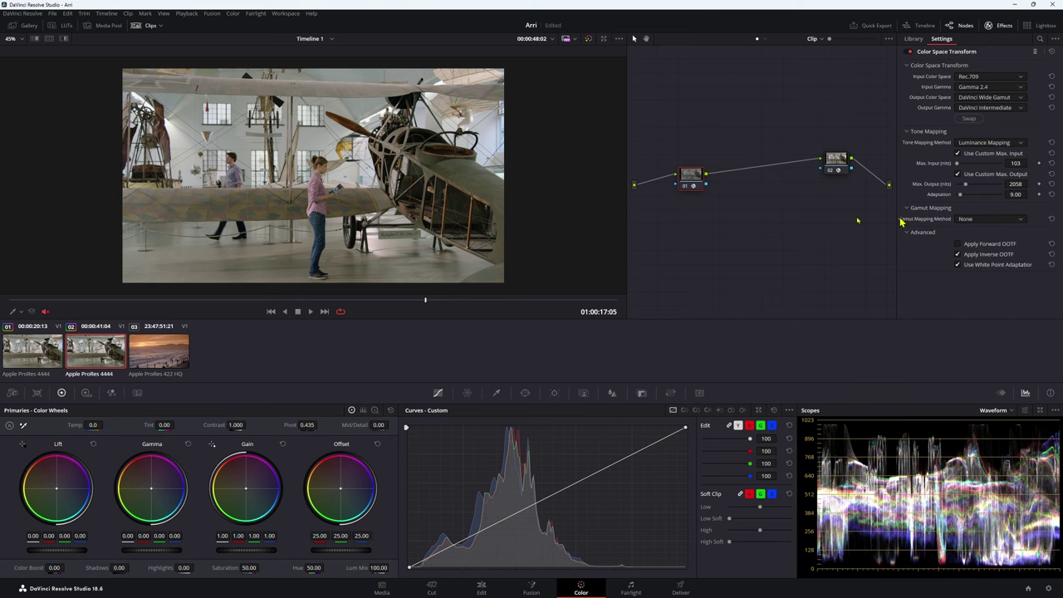
# Align the nodes on one row, then insert two serial nodes after node 01.
pyautogui.moveTo(835, 166); pyautogui.dragTo(830, 199)
pyautogui.moveTo(689, 181); pyautogui.dragTo(695, 193)
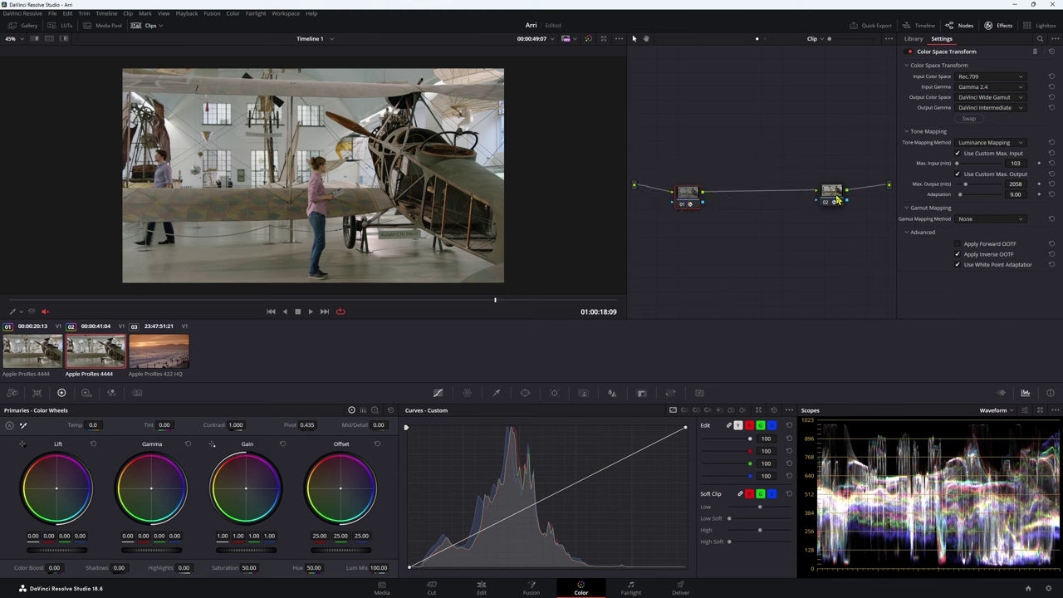
pyautogui.moveTo(689, 200)
pyautogui.mouseDown()
pyautogui.moveTo(667, 127)
pyautogui.moveTo(677, 204)
pyautogui.mouseUp()
pyautogui.moveTo(849, 201); pyautogui.dragTo(824, 218)
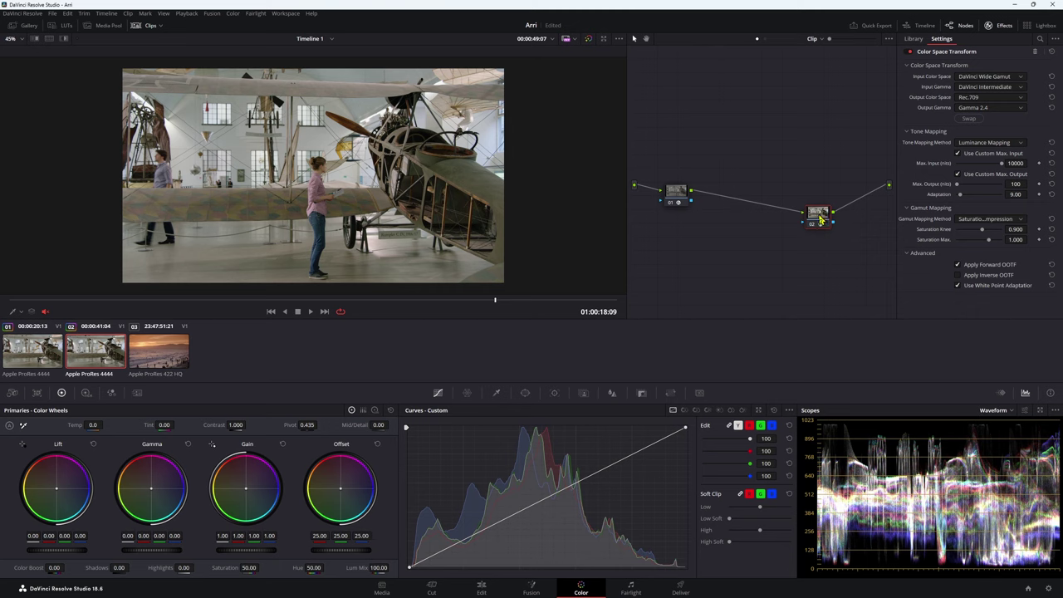
pyautogui.moveTo(677, 199); pyautogui.dragTo(675, 215)
pyautogui.hotkey('alt', 's')
pyautogui.hotkey('alt', 's')
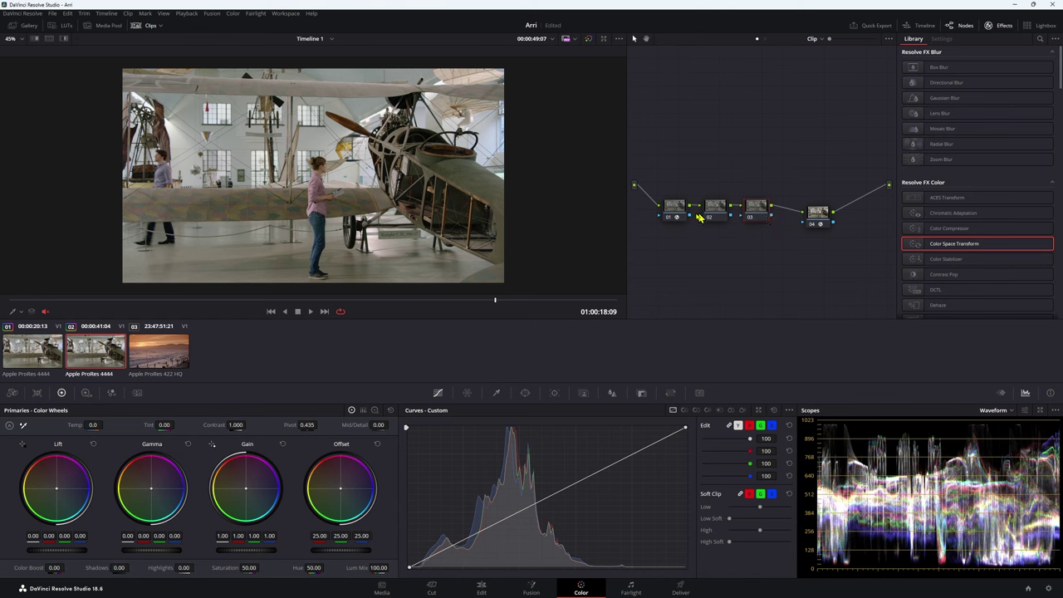
# Copy the airplane clip's grade onto the beach sunset clip and scrub through the result.
pyautogui.press('Down')
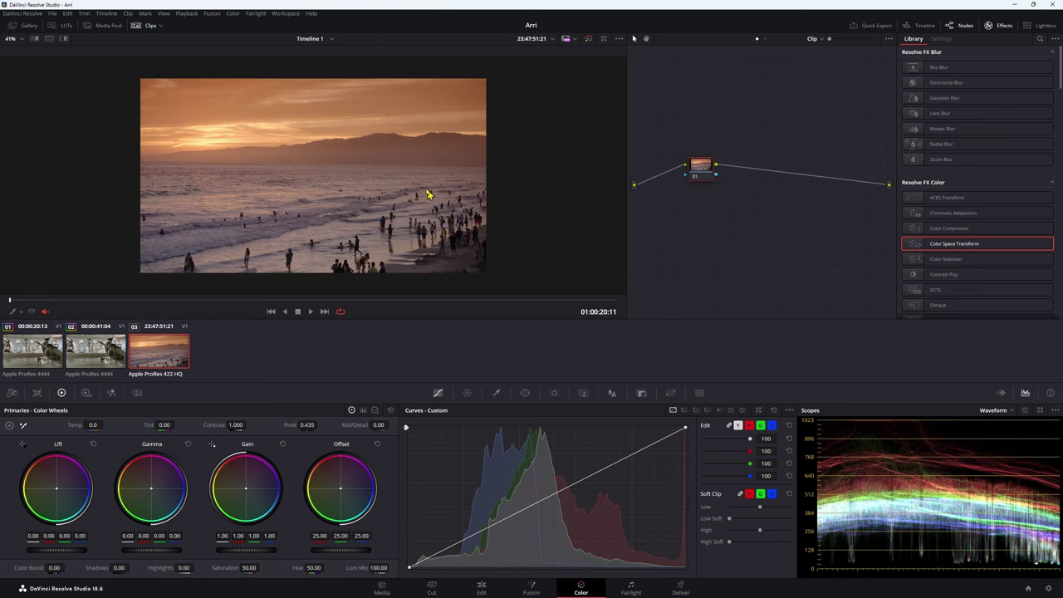
pyautogui.click(74, 332)
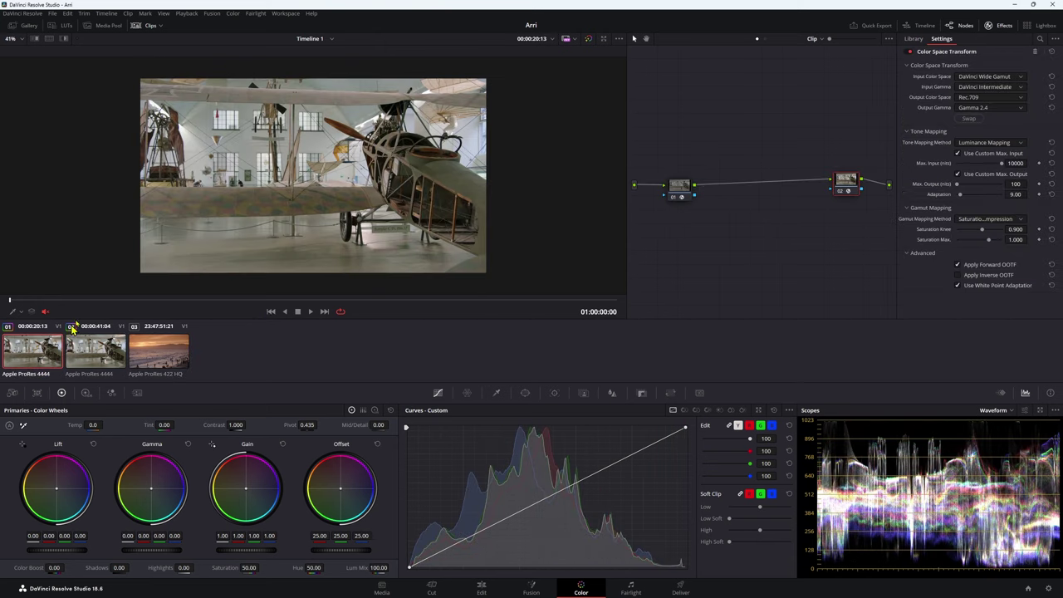
pyautogui.click(170, 357)
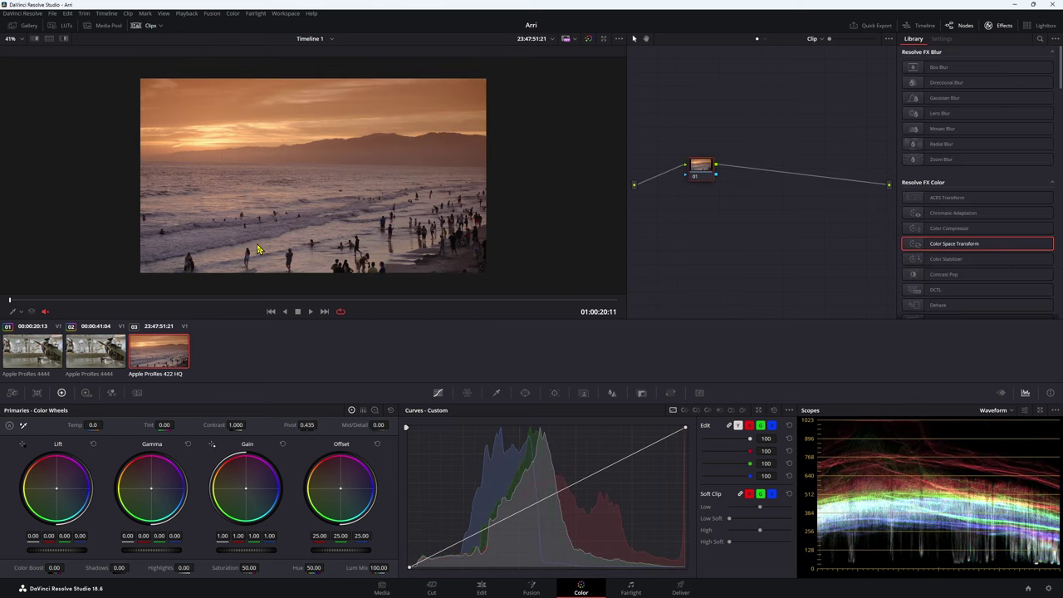
pyautogui.middleClick(77, 339)
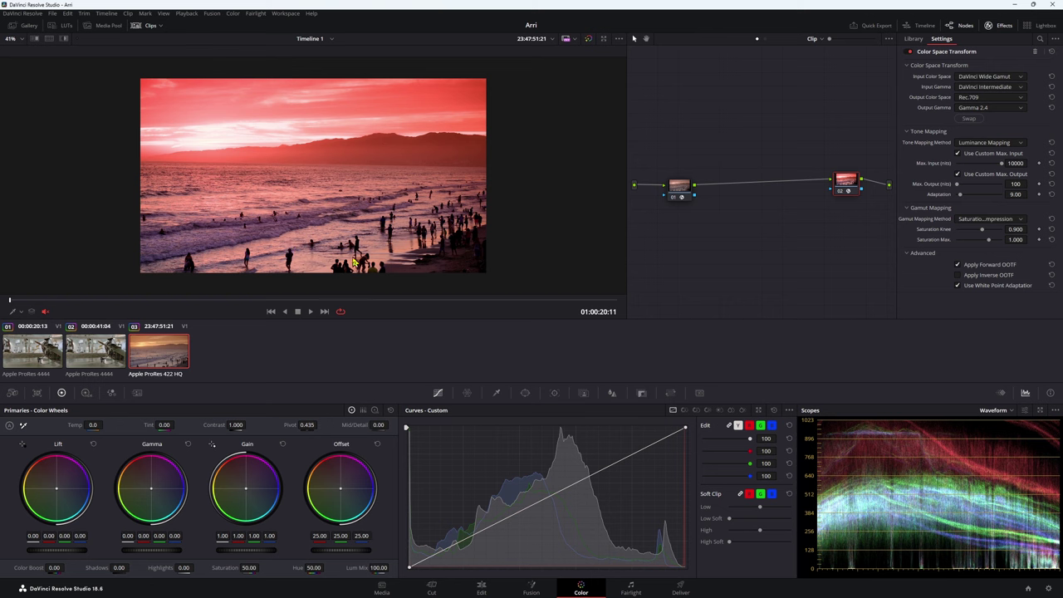
pyautogui.moveTo(854, 189); pyautogui.dragTo(841, 208)
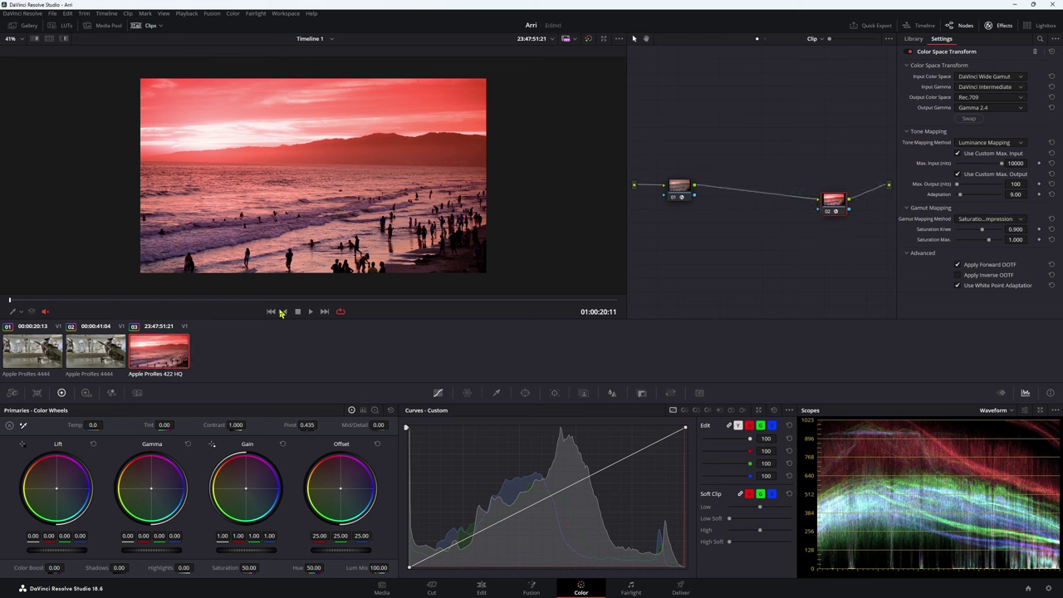
pyautogui.click(283, 301)
pyautogui.moveTo(283, 301); pyautogui.dragTo(308, 299)
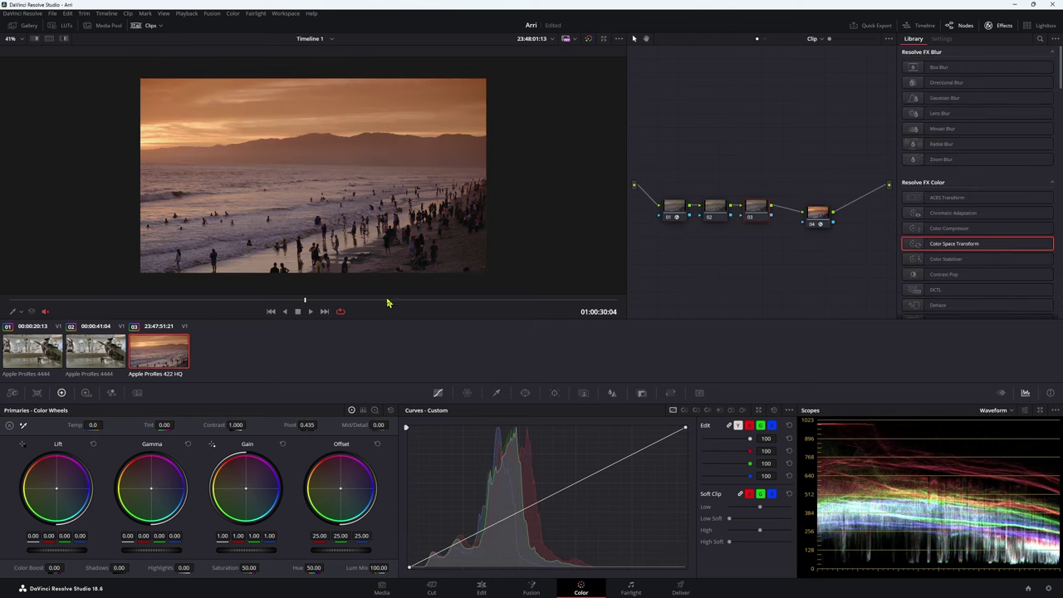
# Apply the four-node grade to the sunset clip and scrub back to check its orange tones.
pyautogui.press('space')
pyautogui.moveTo(521, 306); pyautogui.dragTo(248, 302)
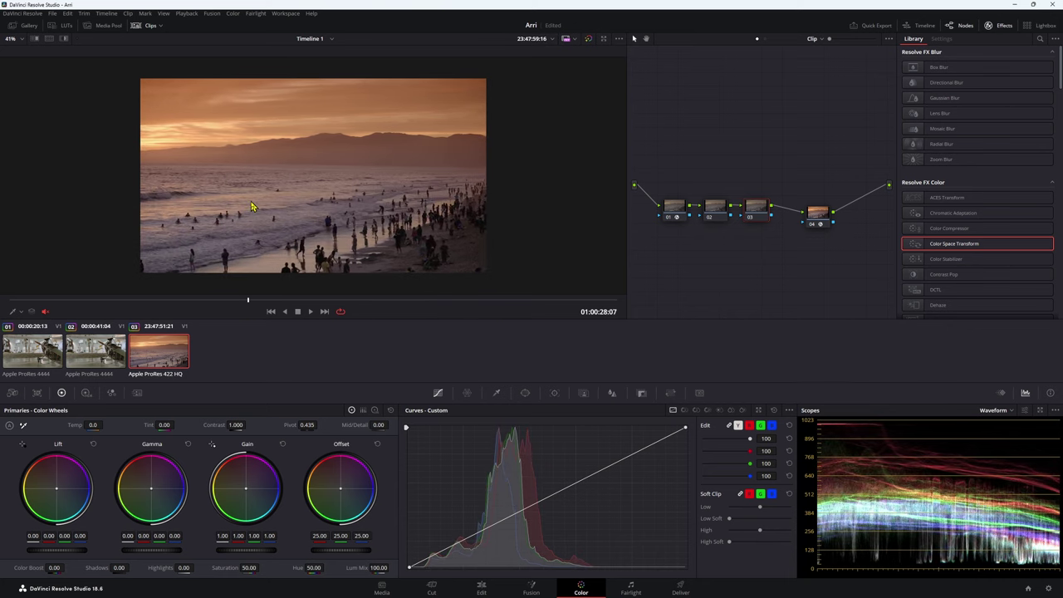